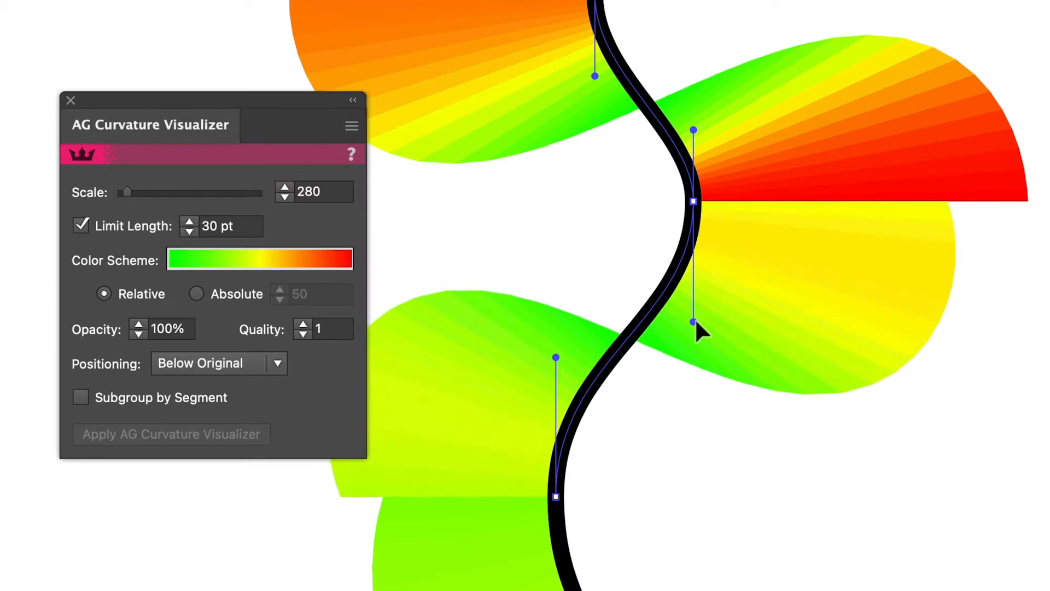
- Shorten the lower direction handle of the anchor point at the black S-curve's outer bend
{"action": "left_click_drag", "start_coordinate": [695, 318], "coordinate": [694, 284]}
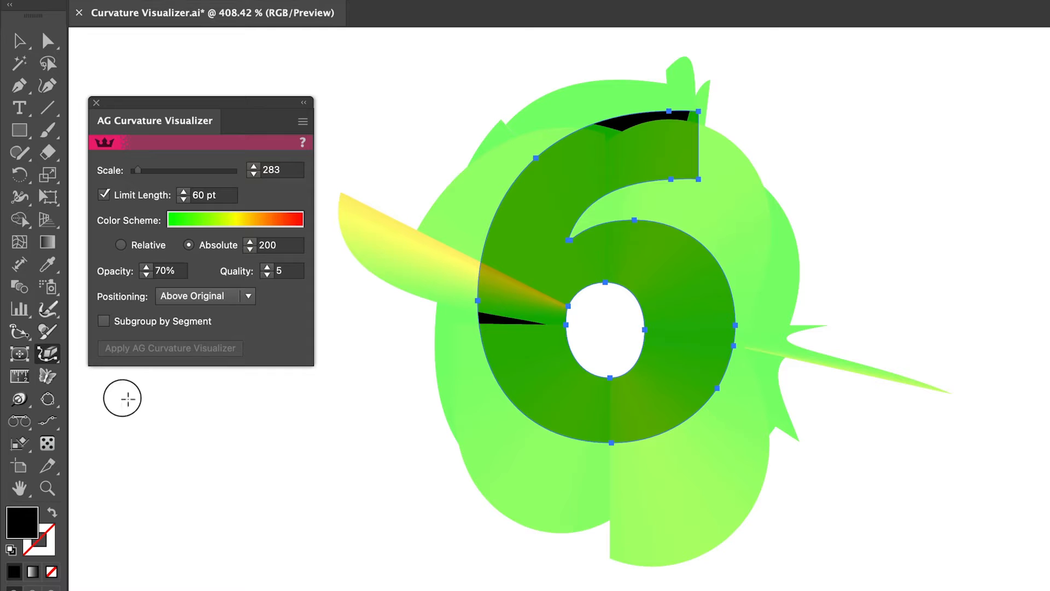
- Remove the redundant anchor points beside the 6's counter, on its lower outer edge, and at its upper end
{"action": "left_click", "coordinate": [566, 302]}
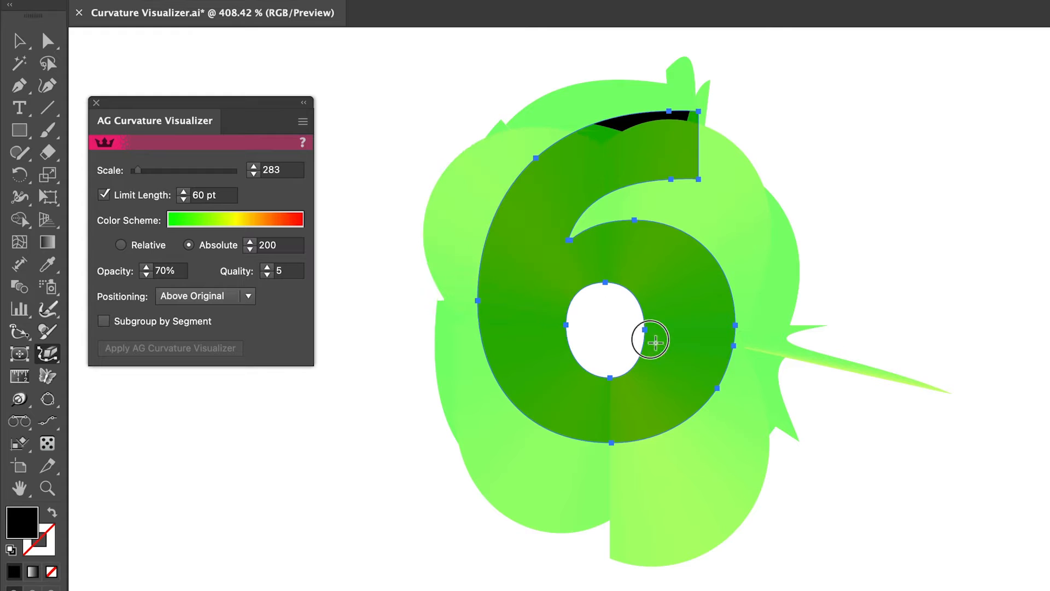
{"action": "left_click", "coordinate": [725, 349]}
{"action": "left_click", "coordinate": [710, 379]}
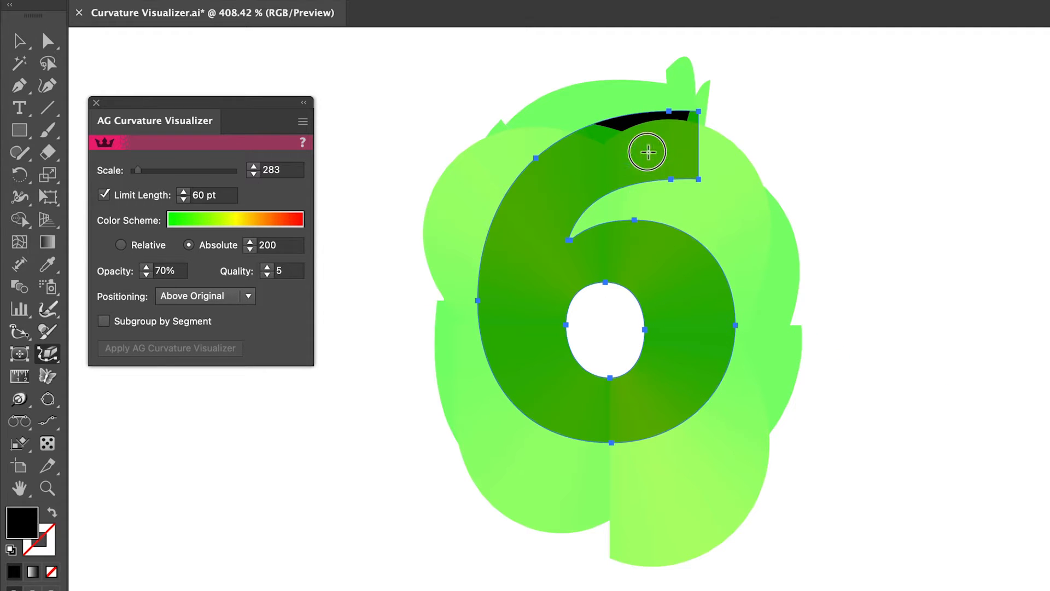
{"action": "left_click", "coordinate": [663, 110]}
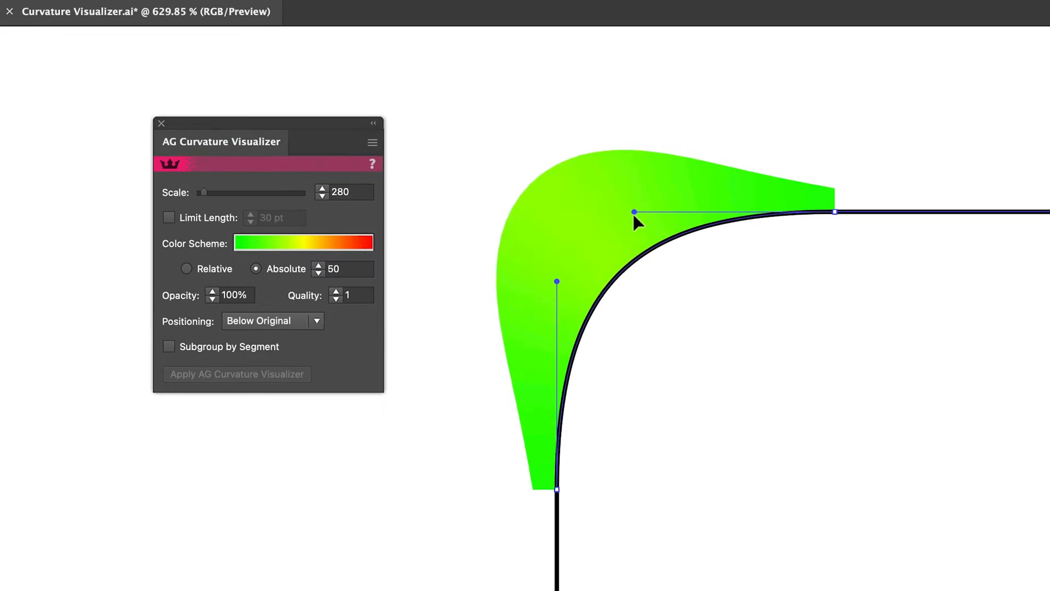
- Adjust both direction handles of the black rounded corner, extending them towards the corner to tighten the curve
{"action": "left_click_drag", "start_coordinate": [634, 213], "coordinate": [603, 214]}
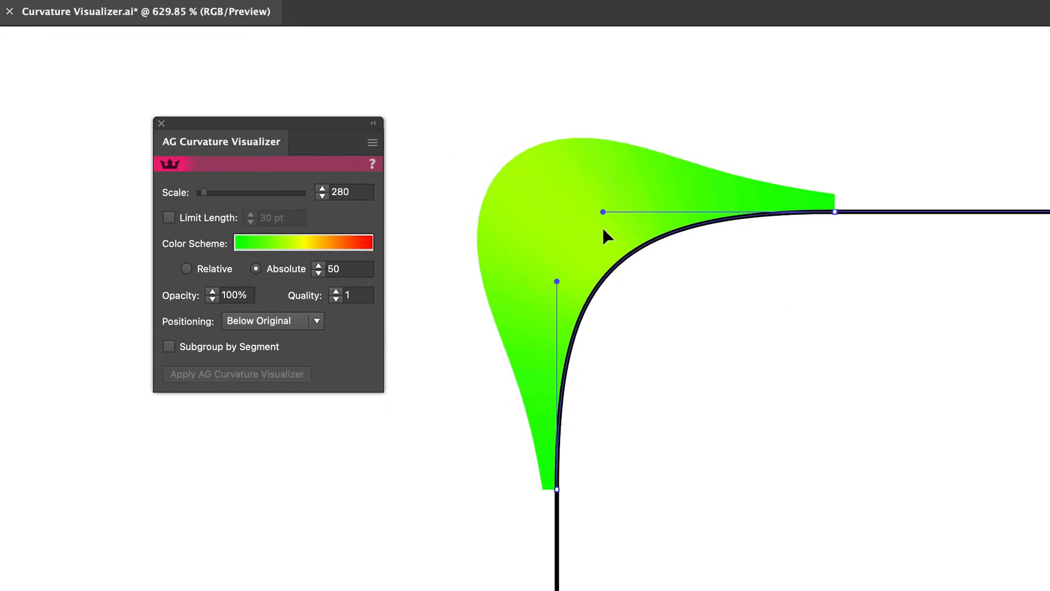
{"action": "left_click_drag", "start_coordinate": [558, 281], "coordinate": [568, 212]}
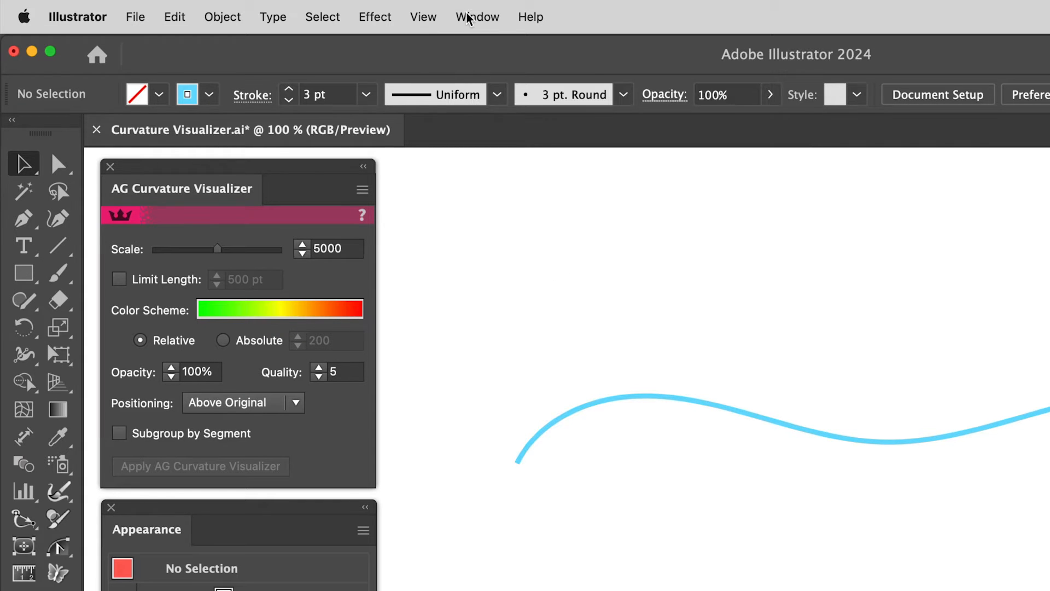
- Access AG Curvature Visualizer among the Astute Graphics plugins and apply it to the blue wavy path
{"action": "left_click", "coordinate": [467, 17]}
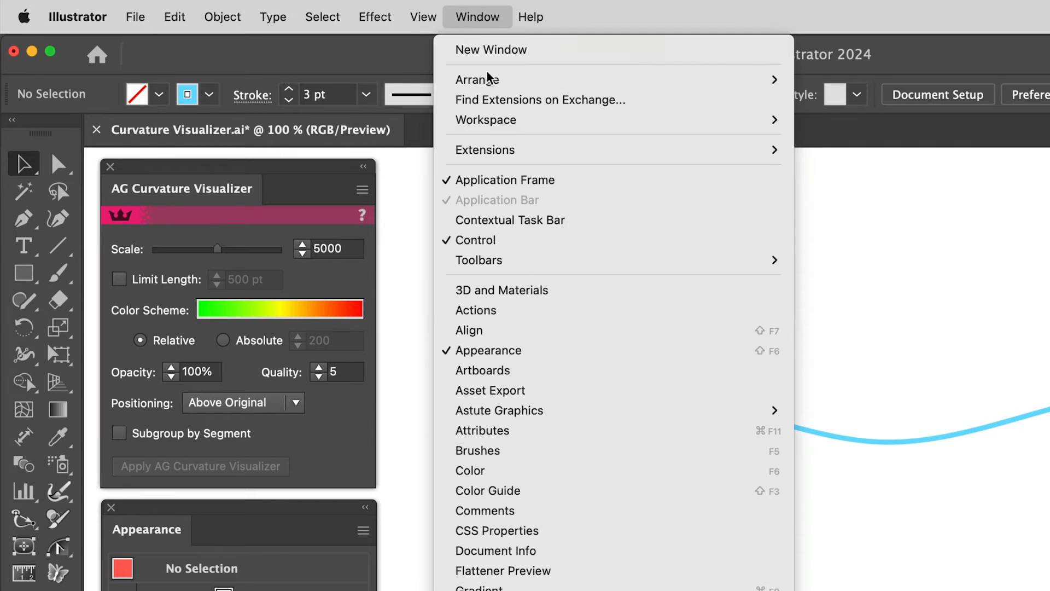
{"action": "mouse_move", "coordinate": [572, 410]}
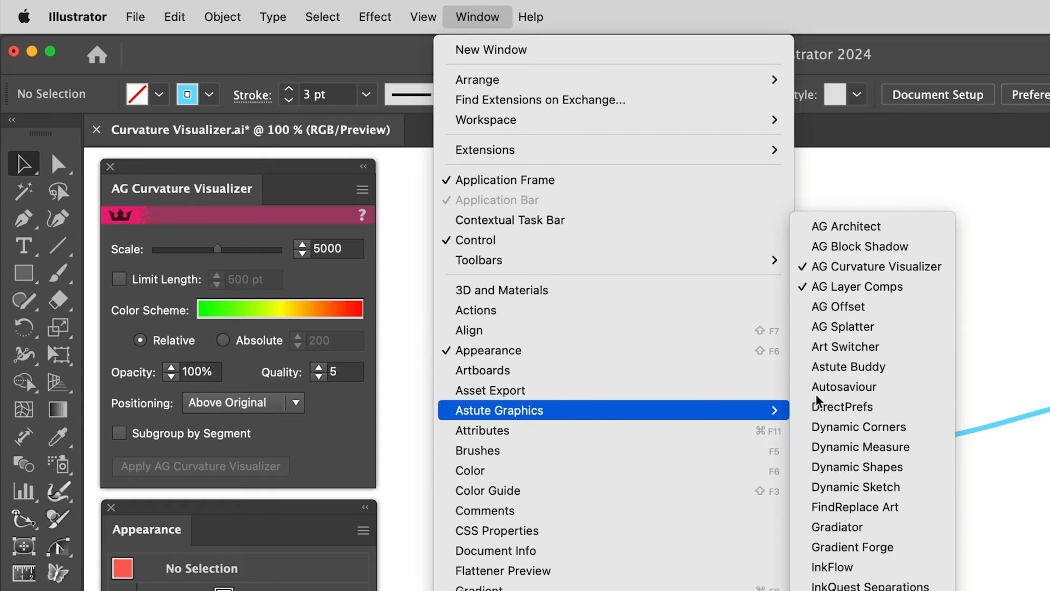
{"action": "left_click", "coordinate": [917, 274]}
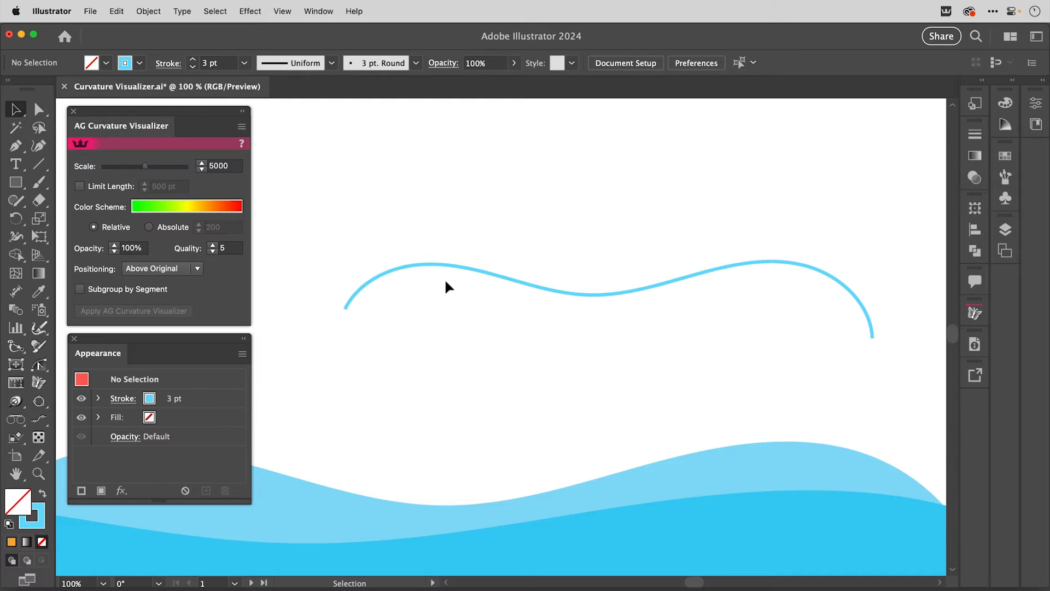
{"action": "left_click", "coordinate": [453, 267]}
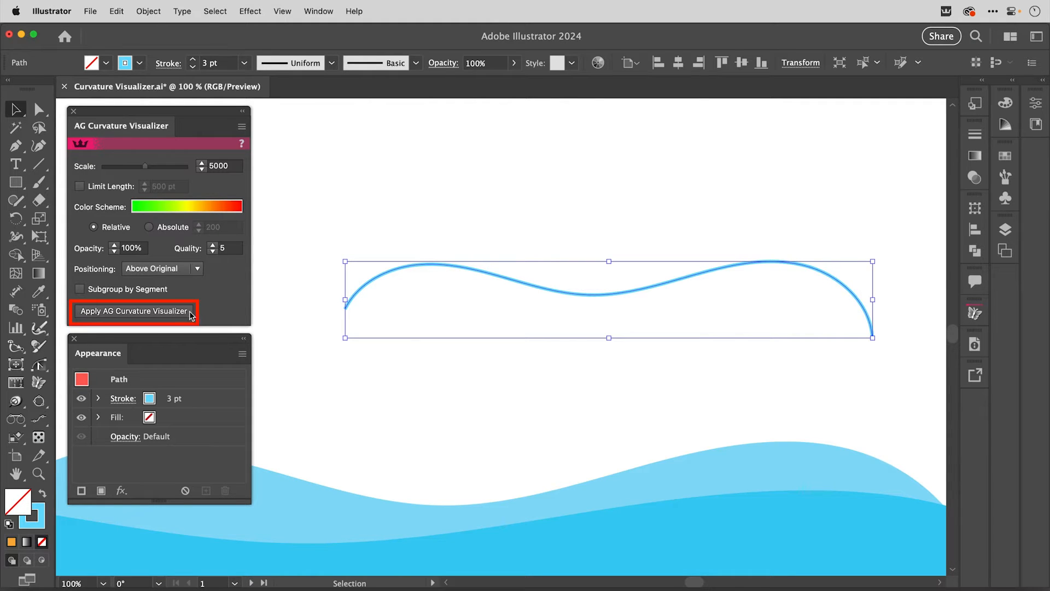
{"action": "left_click", "coordinate": [174, 311]}
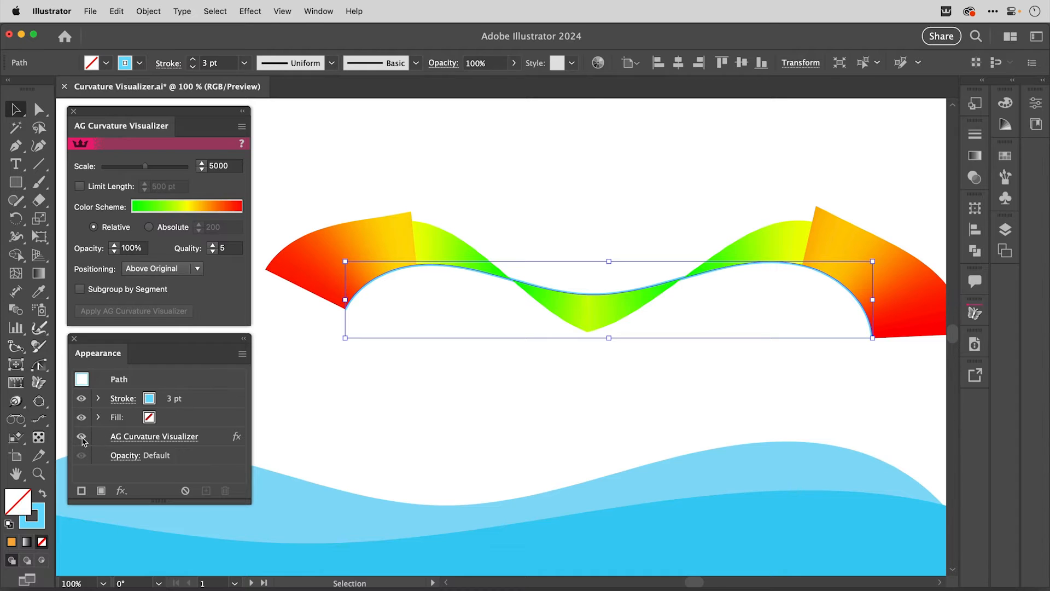
- Compare the wavy path with and without the AG Curvature Visualizer effect by toggling the effect's visibility
{"action": "left_click", "coordinate": [82, 437]}
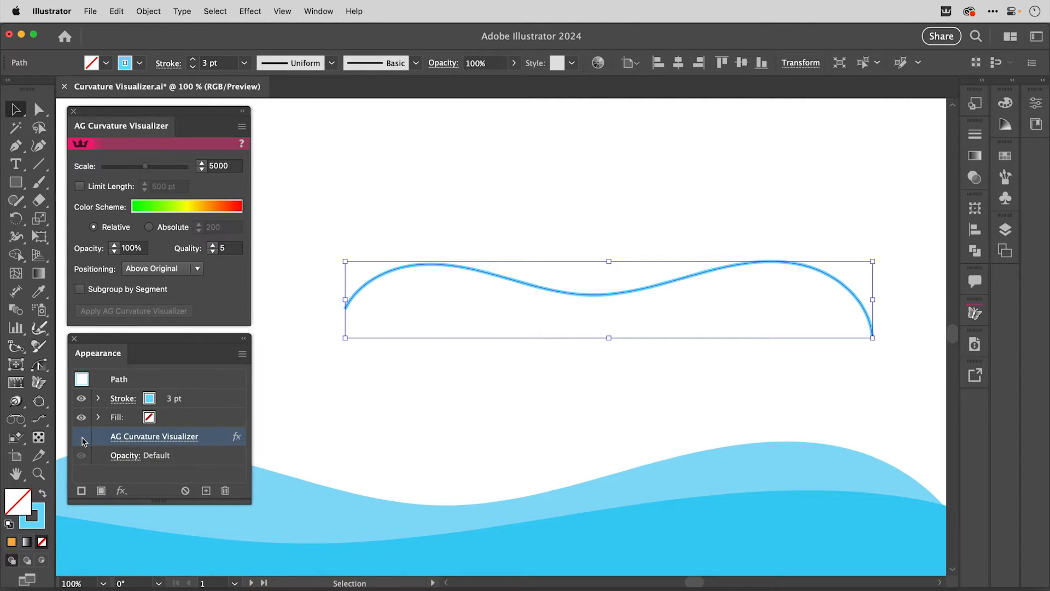
{"action": "left_click", "coordinate": [82, 437]}
{"action": "left_click", "coordinate": [83, 437]}
{"action": "left_click", "coordinate": [83, 438]}
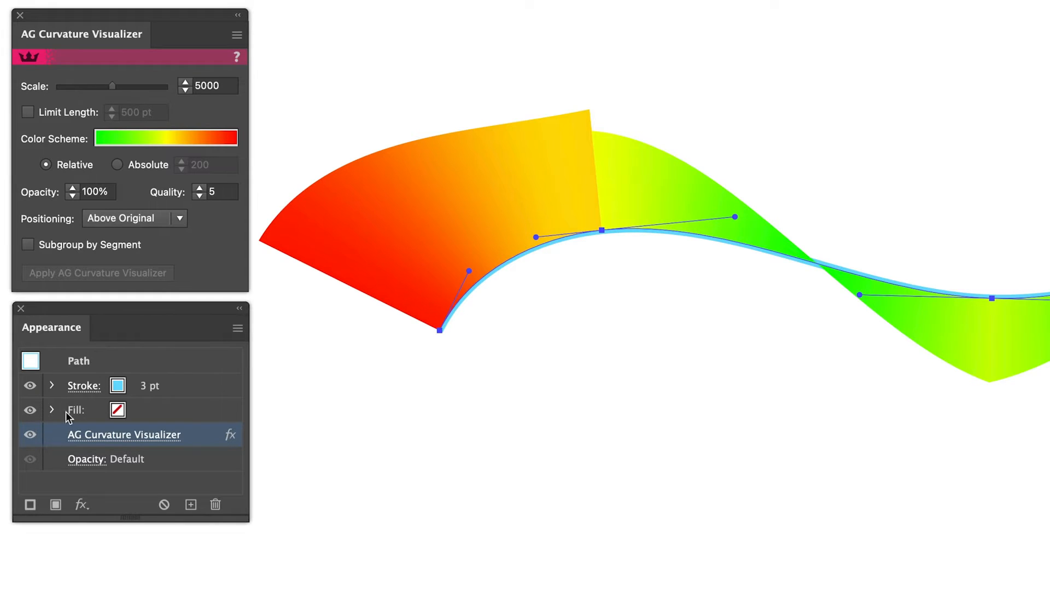
{"action": "left_click", "coordinate": [30, 435]}
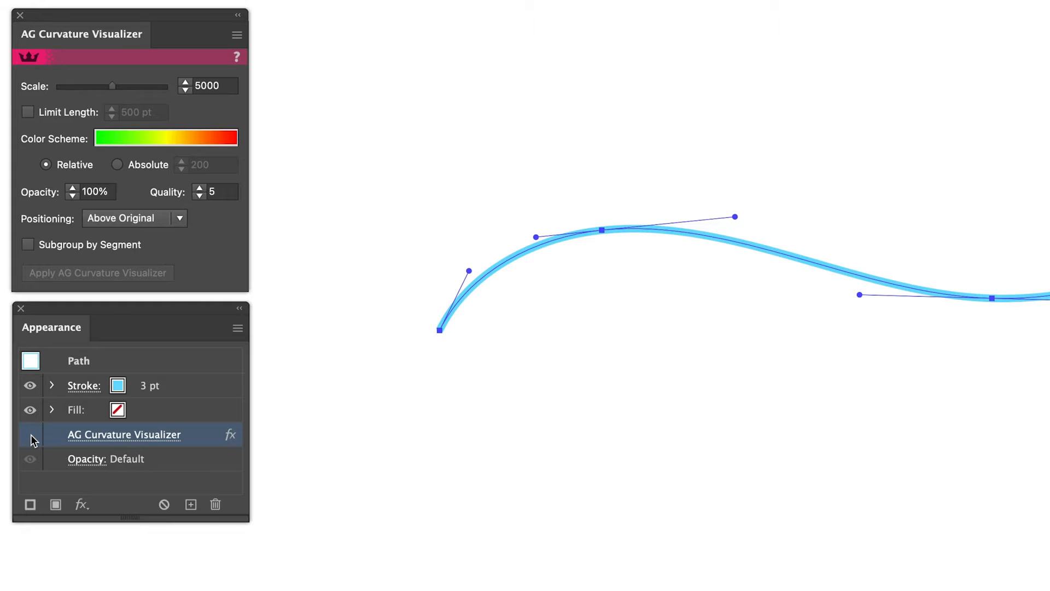
{"action": "left_click", "coordinate": [30, 435]}
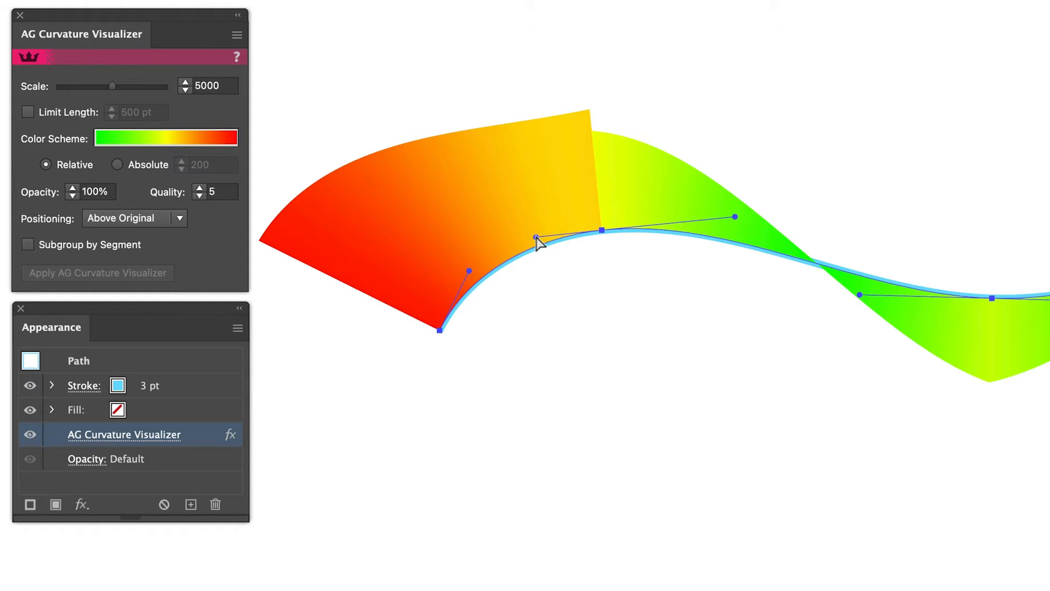
- Adjust both direction handles of the wavy path's second anchor point to even out the curvature on either side
{"action": "left_click_drag", "start_coordinate": [536, 237], "coordinate": [526, 235]}
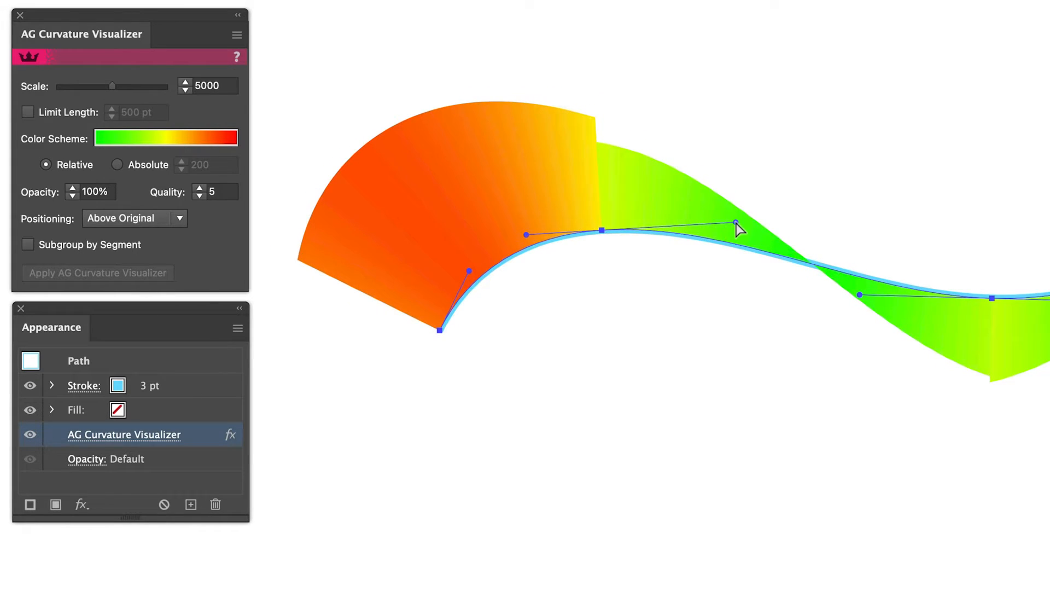
{"action": "left_click_drag", "start_coordinate": [736, 222], "coordinate": [727, 221]}
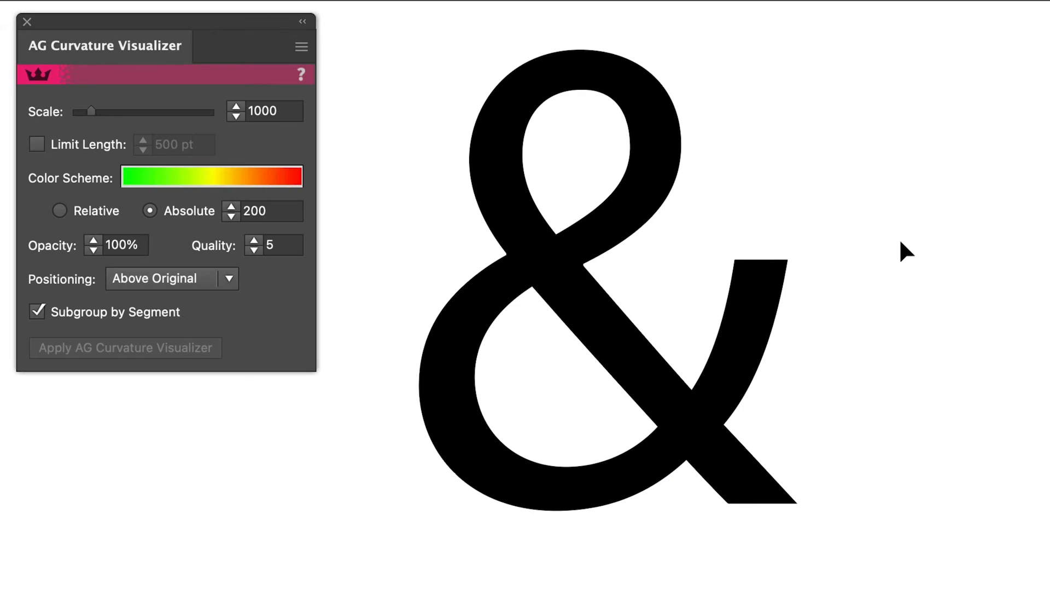
- Inspect the ampersand's anchor points in outline view, return to preview, and apply AG Curvature Visualizer to it
{"action": "left_click", "coordinate": [764, 281]}
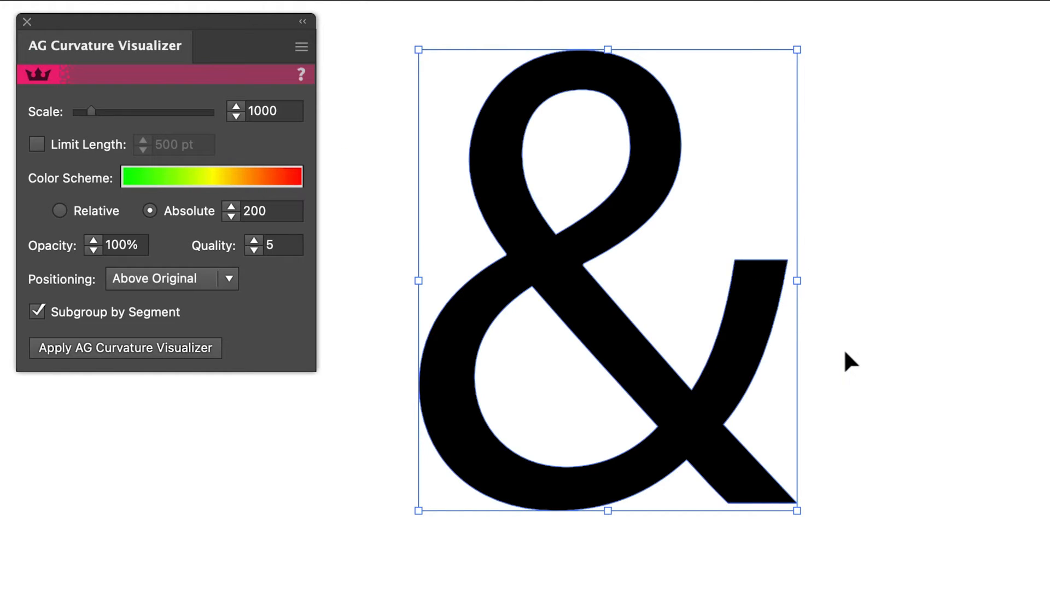
{"action": "key", "text": "a"}
{"action": "key", "text": "super+y"}
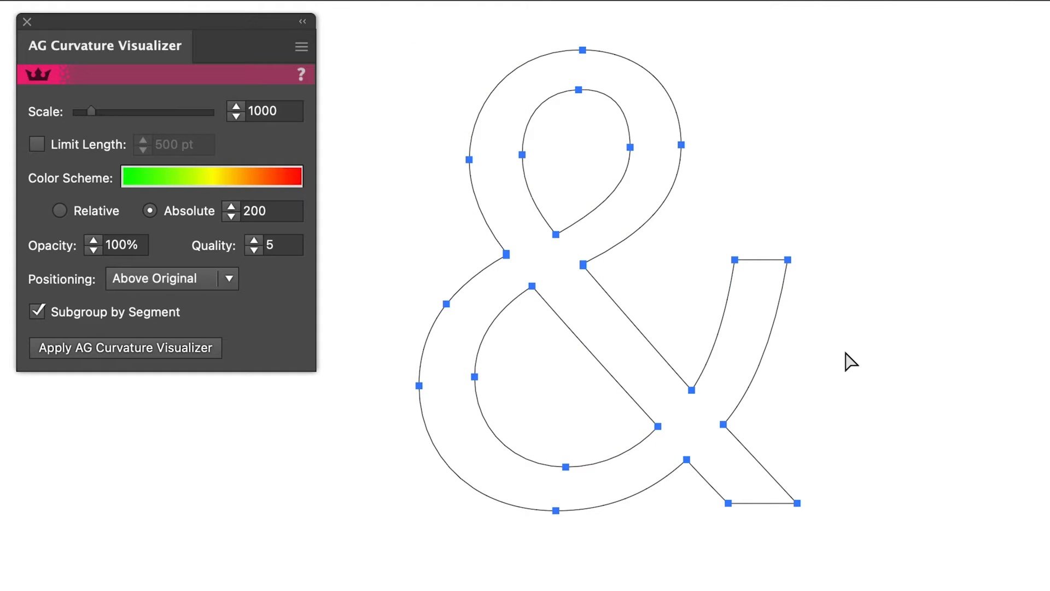
{"action": "key", "text": "super+y"}
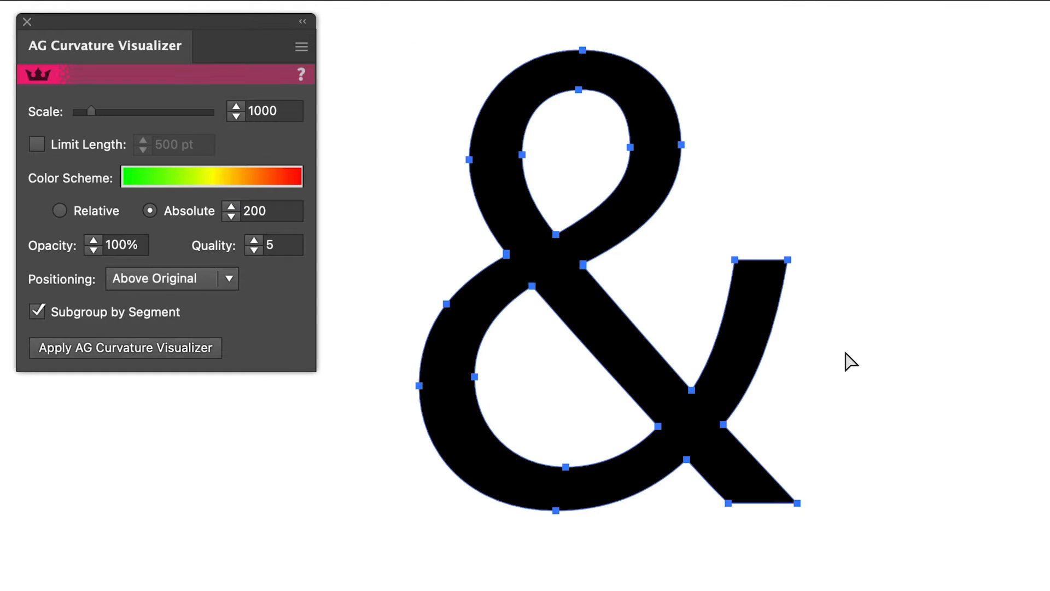
{"action": "key", "text": "v"}
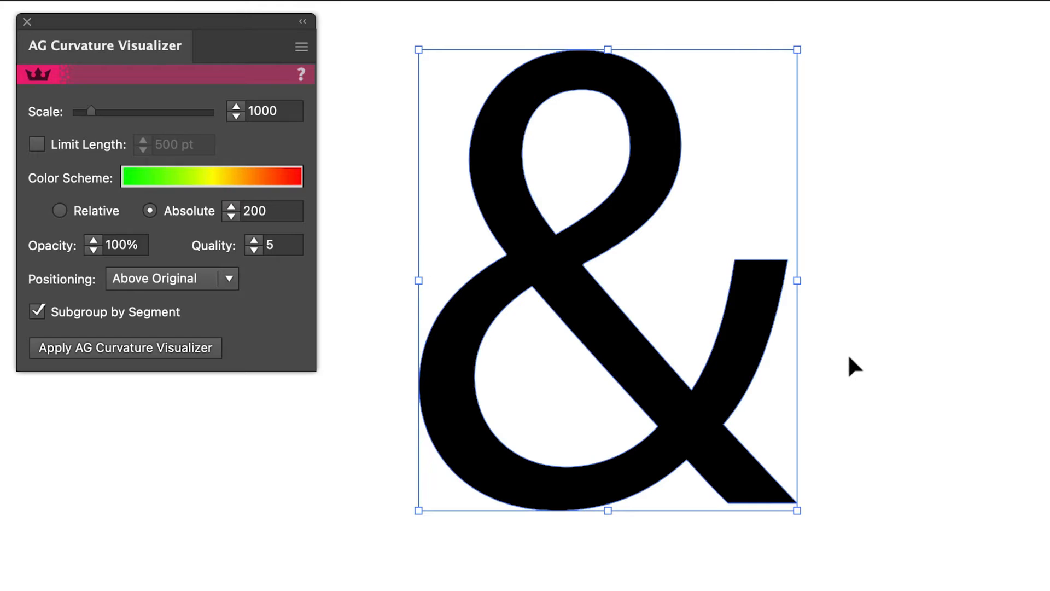
{"action": "left_click", "coordinate": [185, 348]}
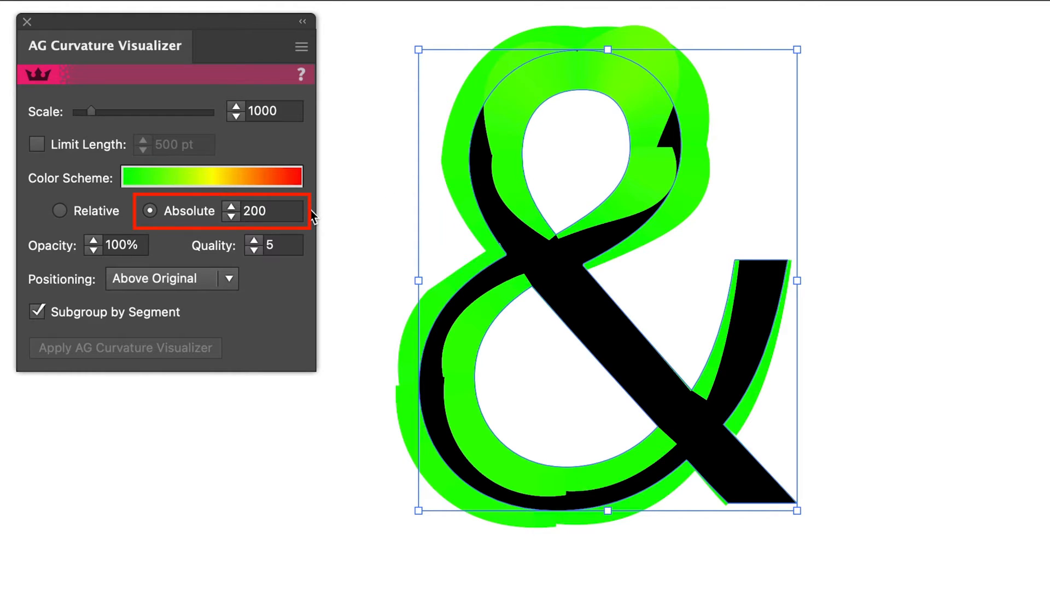
- Set the ampersand's Absolute color scheme value to 100 and reduce it further to 70
{"action": "double_click", "coordinate": [258, 210]}
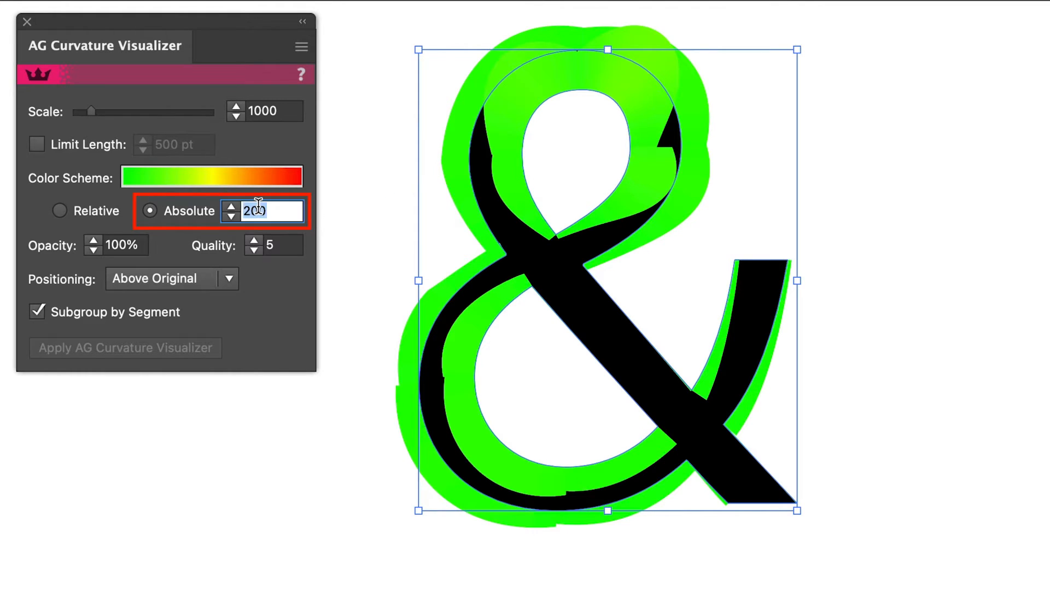
{"action": "type", "text": "100"}
{"action": "key", "text": "Return"}
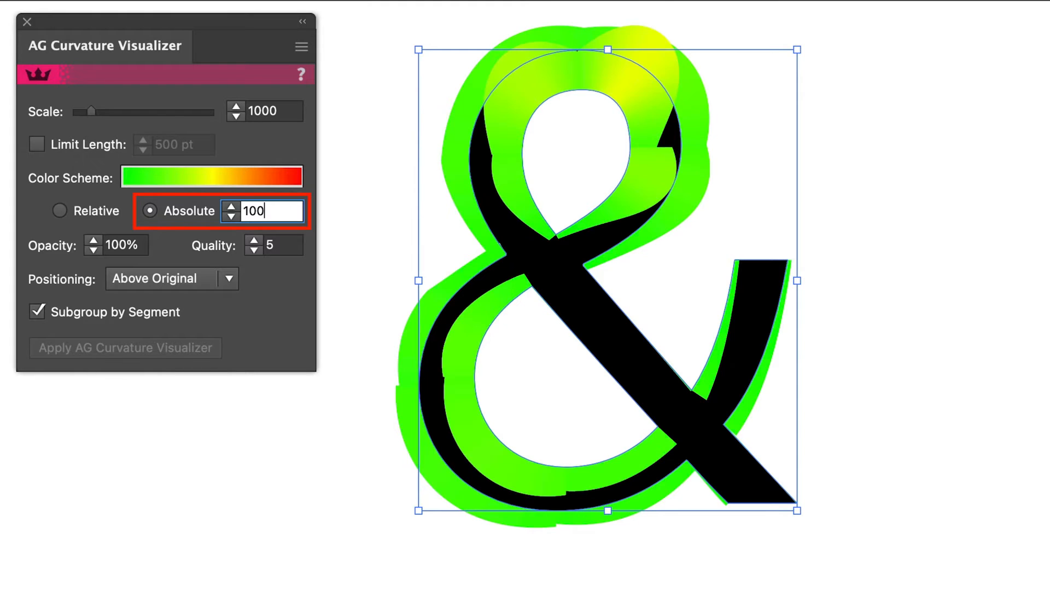
{"action": "double_click", "coordinate": [245, 211]}
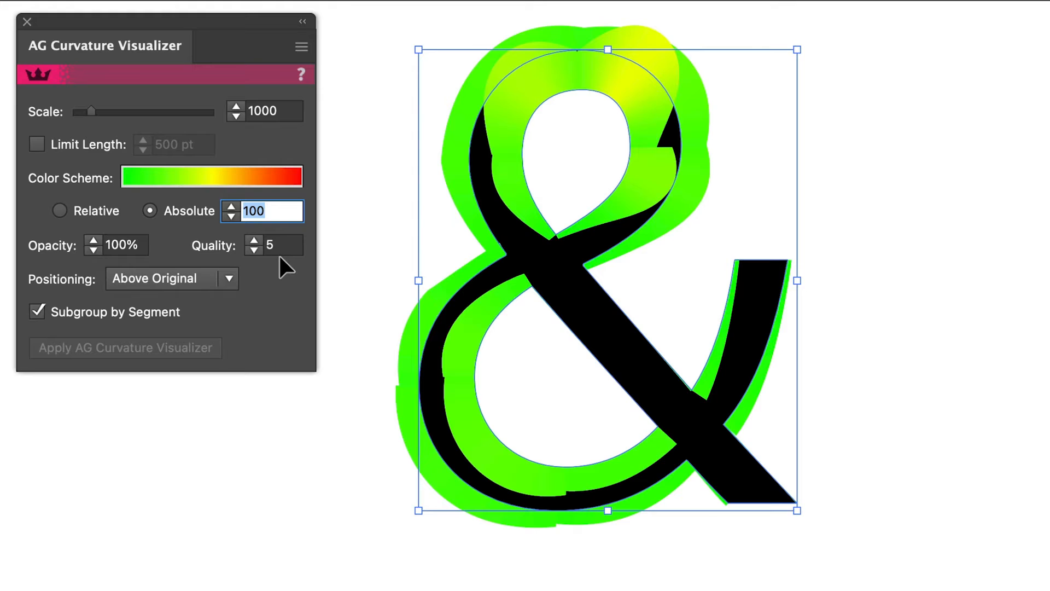
{"action": "key", "text": "shift+Down"}
{"action": "key", "text": "shift+Down"}
{"action": "key", "text": "shift+Down"}
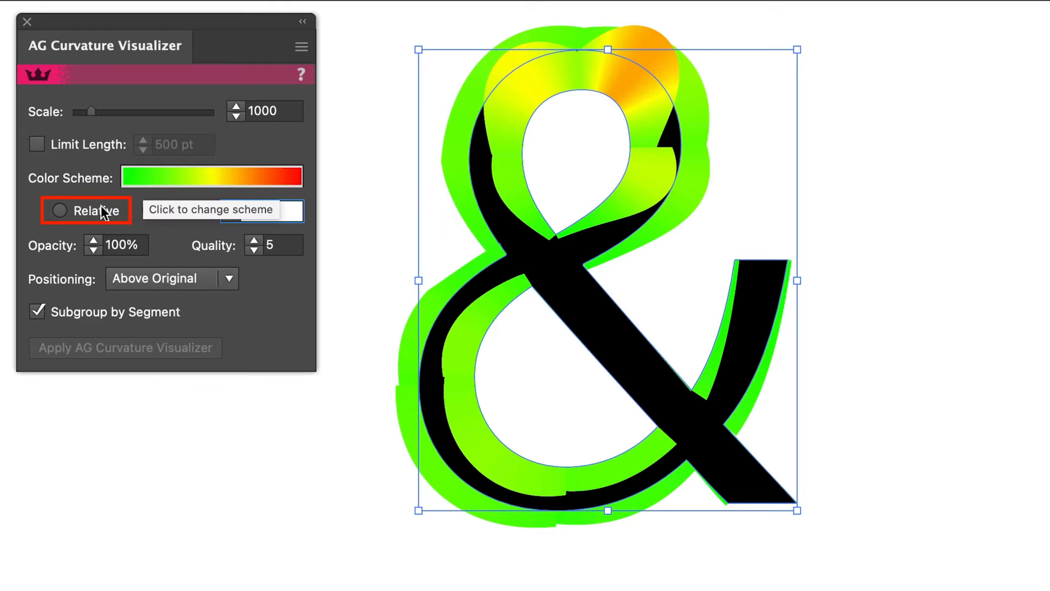
- Switch the ampersand's color scheme to Relative, keeping the default gradient, and increase the visualizer scale to 1260
{"action": "left_click", "coordinate": [60, 210]}
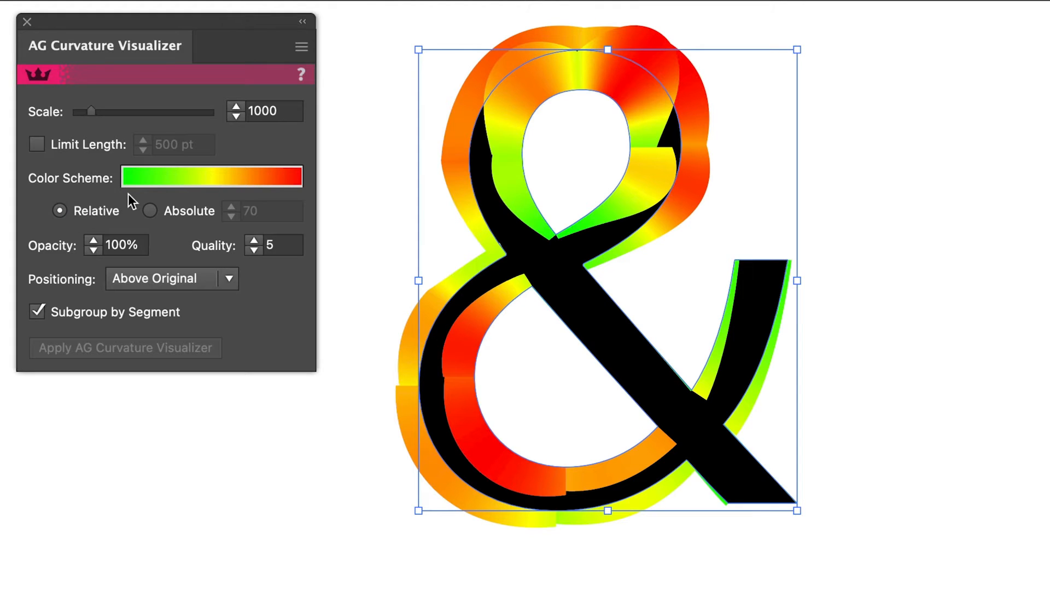
{"action": "left_click", "coordinate": [152, 180]}
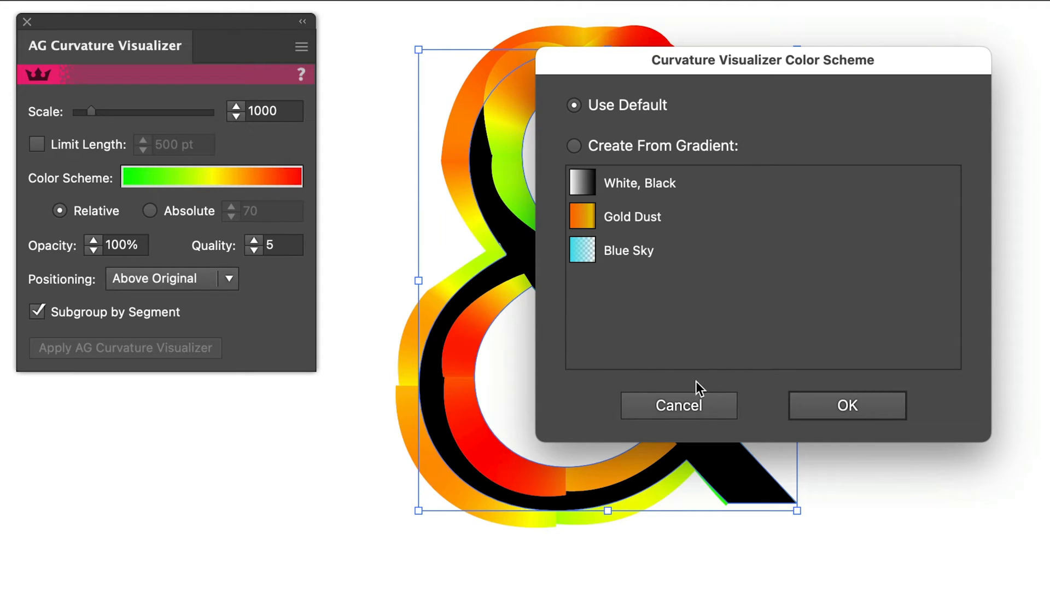
{"action": "left_click", "coordinate": [692, 408]}
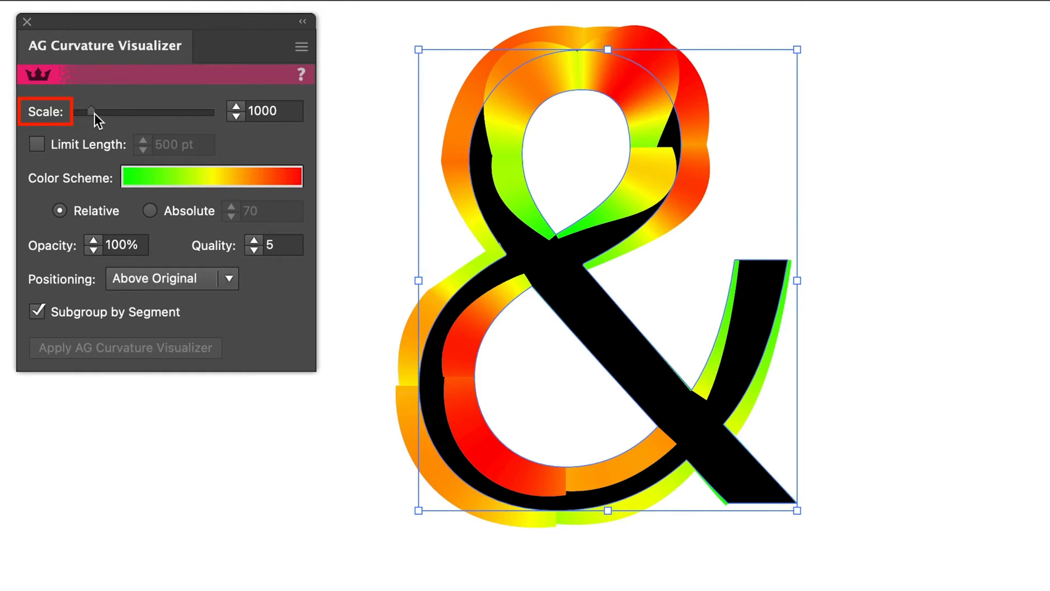
{"action": "mouse_move", "coordinate": [94, 113]}
{"action": "left_mouse_down"}
{"action": "mouse_move", "coordinate": [107, 116]}
{"action": "mouse_move", "coordinate": [95, 116]}
{"action": "left_mouse_up"}
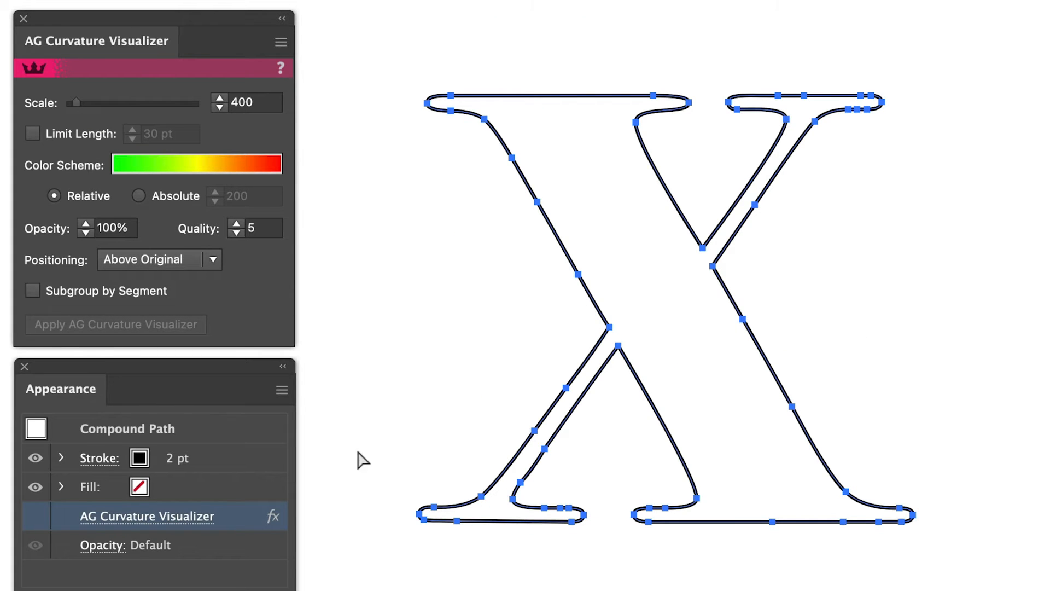
- Show the AG Curvature Visualizer effect on the X outline and limit its length to 30 pt
{"action": "left_click", "coordinate": [38, 517]}
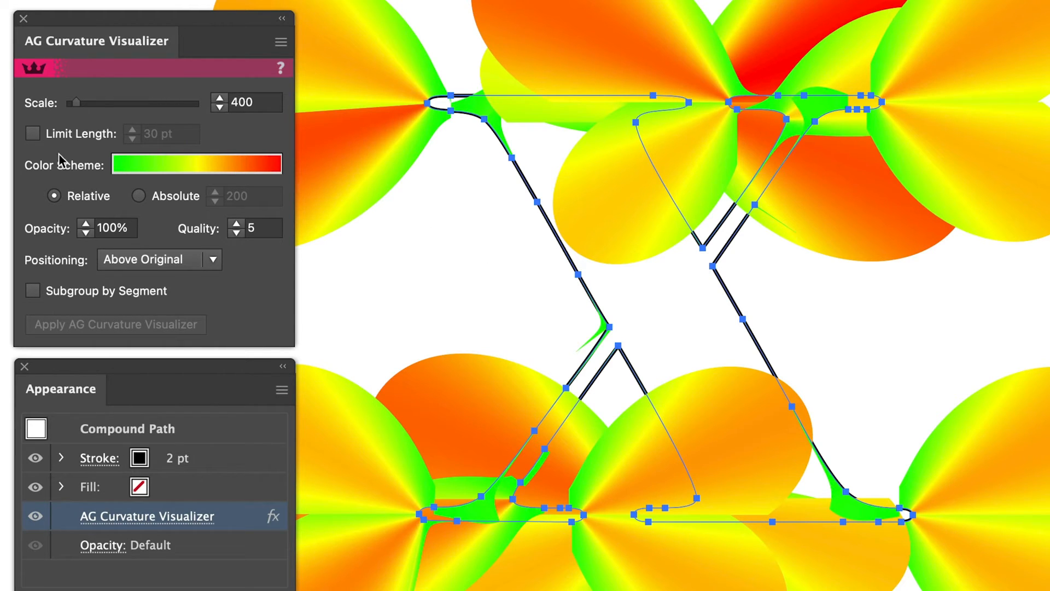
{"action": "left_click", "coordinate": [33, 134]}
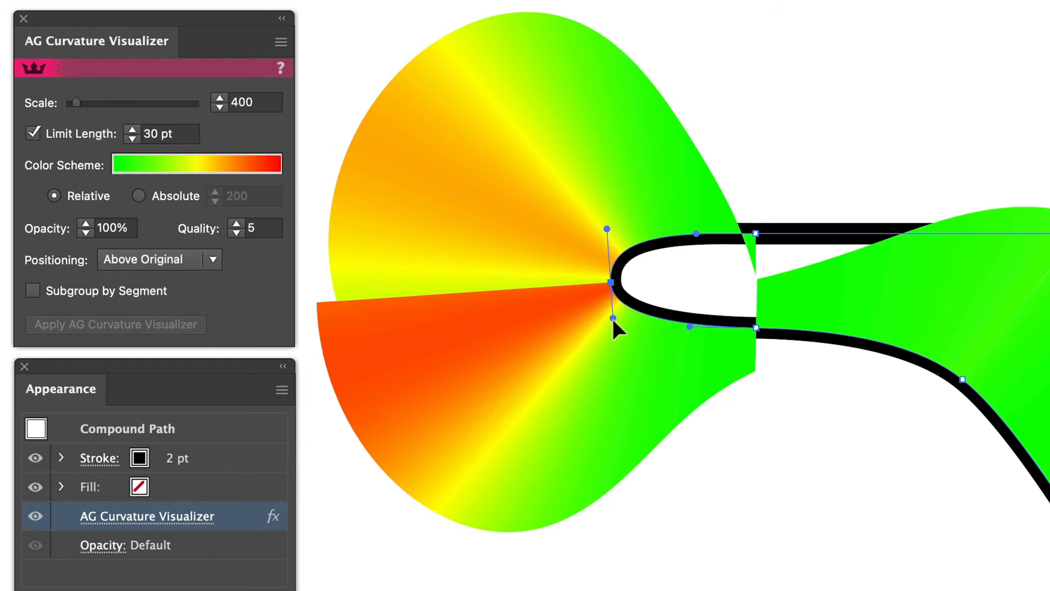
{"action": "left_click_drag", "start_coordinate": [612, 317], "coordinate": [614, 329]}
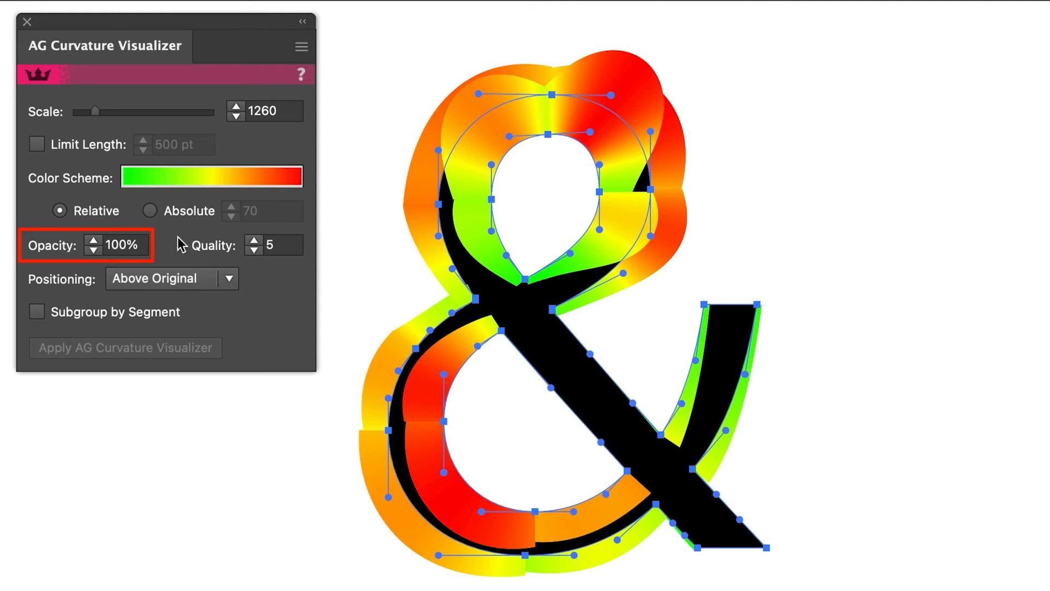
- Set the opacity of the ampersand's curvature visualization to 70%
{"action": "double_click", "coordinate": [115, 243]}
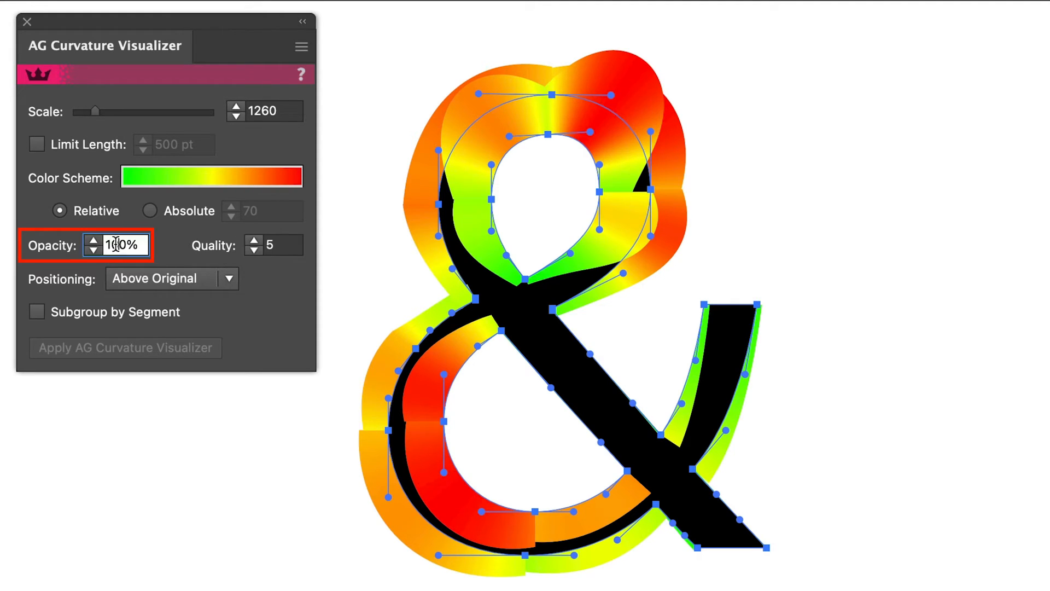
{"action": "type", "text": "70"}
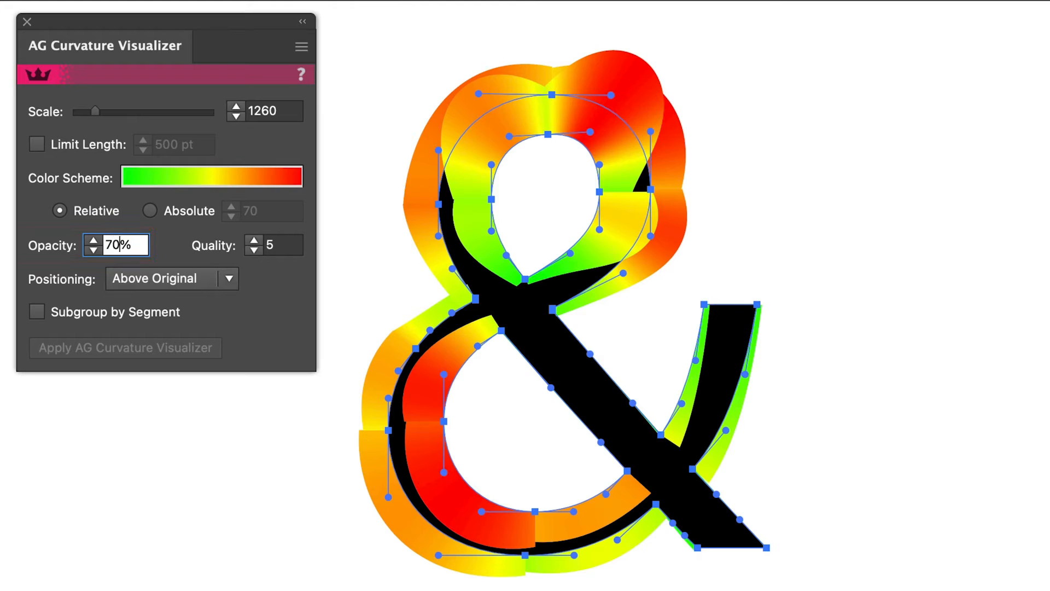
{"action": "key", "text": "Return"}
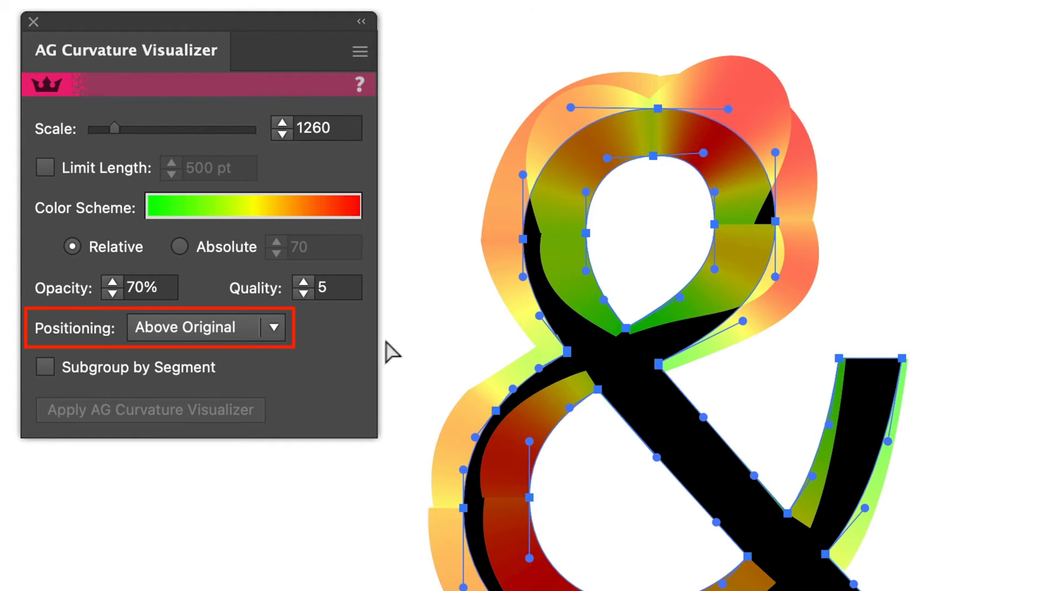
- Try the Below Original and Replace Original positioning on the ampersand's visualization, and return it to Above Original
{"action": "left_click", "coordinate": [274, 327]}
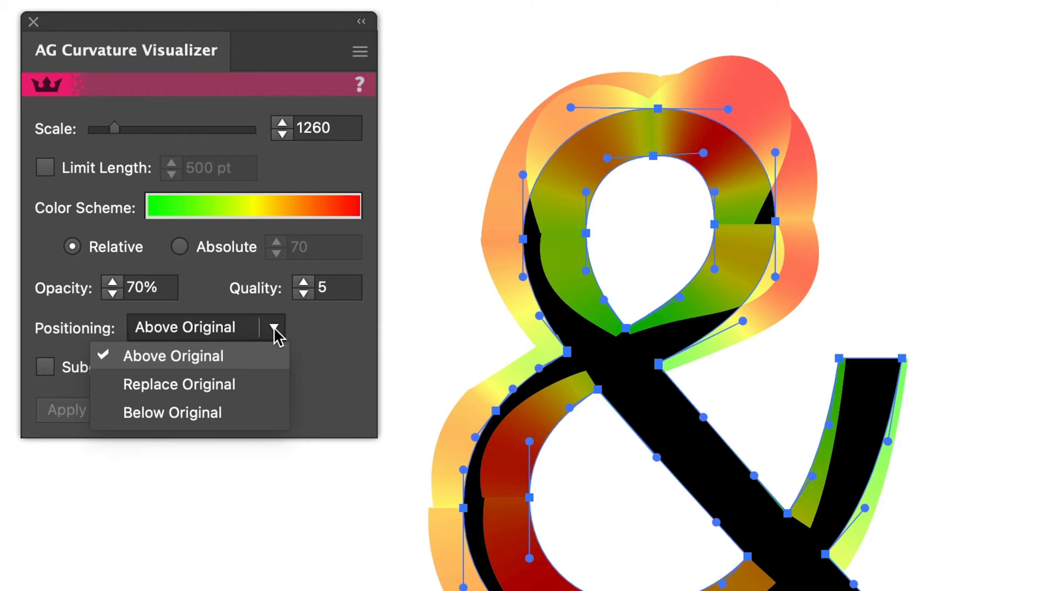
{"action": "left_click", "coordinate": [245, 414]}
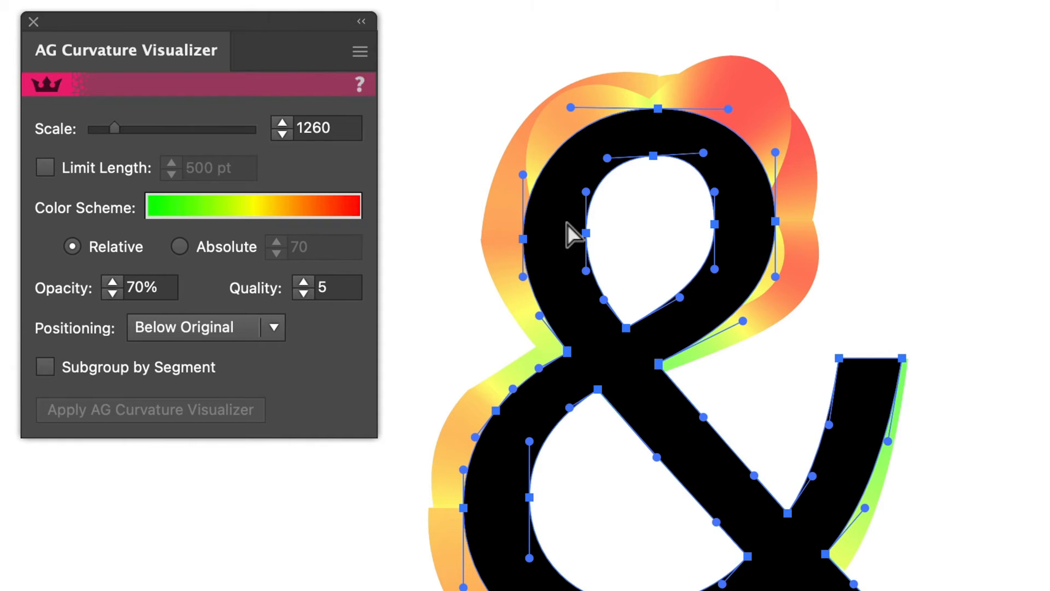
{"action": "left_click", "coordinate": [277, 327]}
{"action": "left_click", "coordinate": [265, 381]}
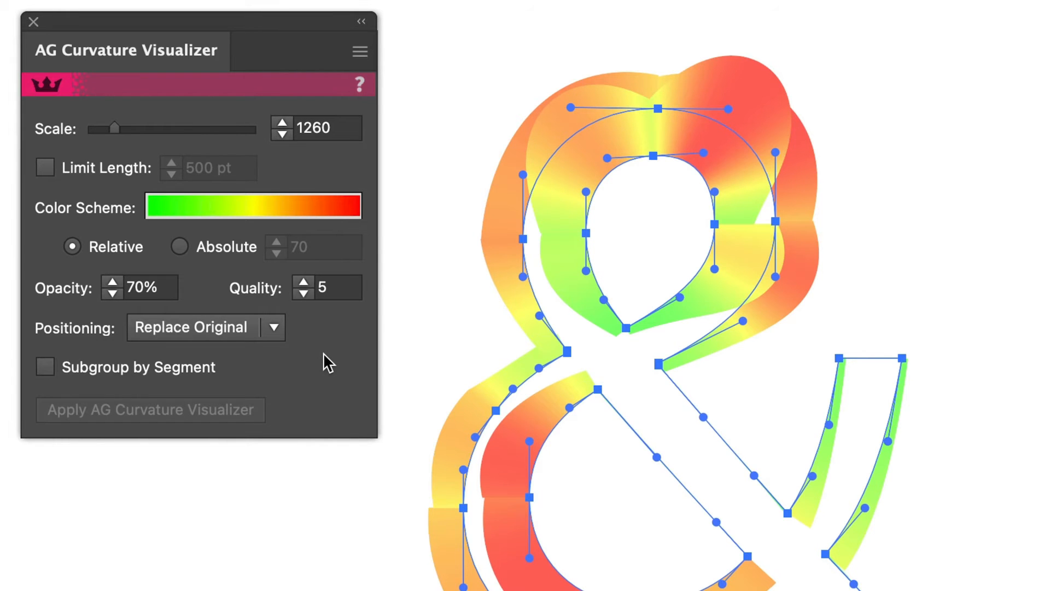
{"action": "left_click", "coordinate": [276, 327]}
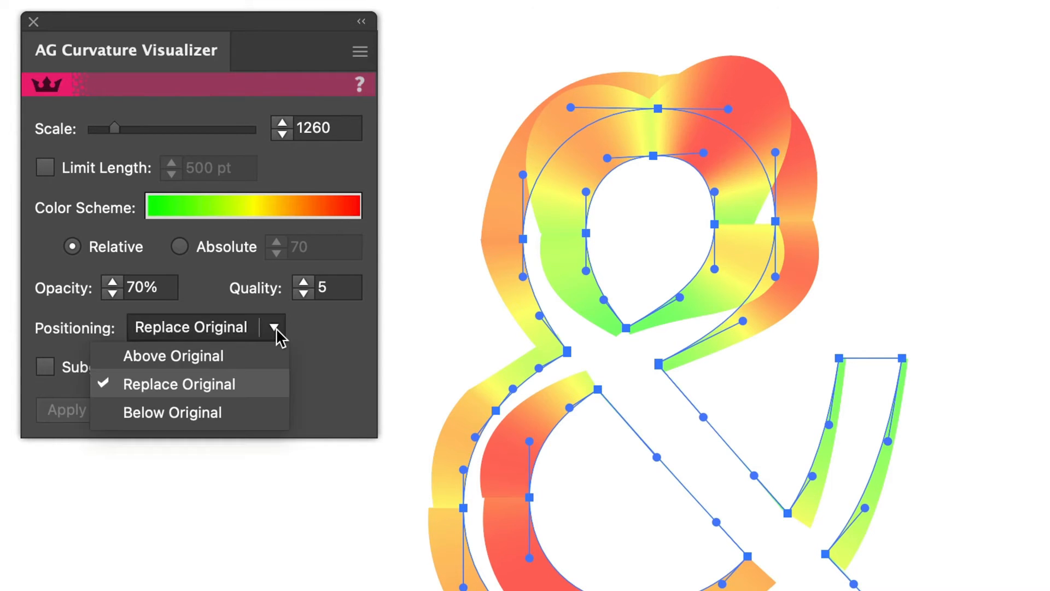
{"action": "left_click", "coordinate": [276, 350]}
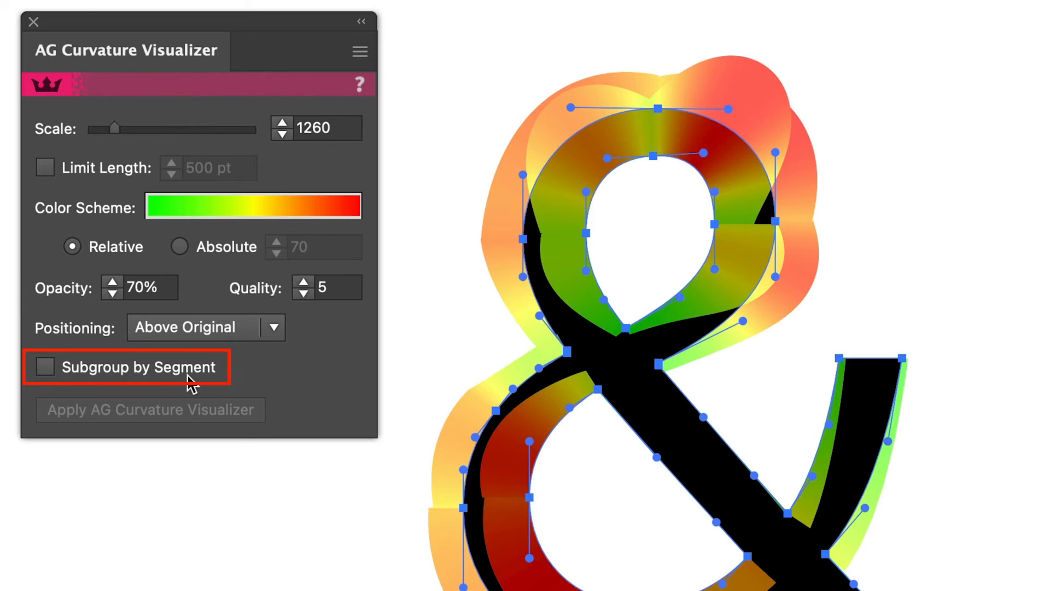
- Enable Subgroup by Segment for the ampersand and shorten the right-hand handles at the top of its upper counter and outer contour
{"action": "left_click", "coordinate": [44, 368]}
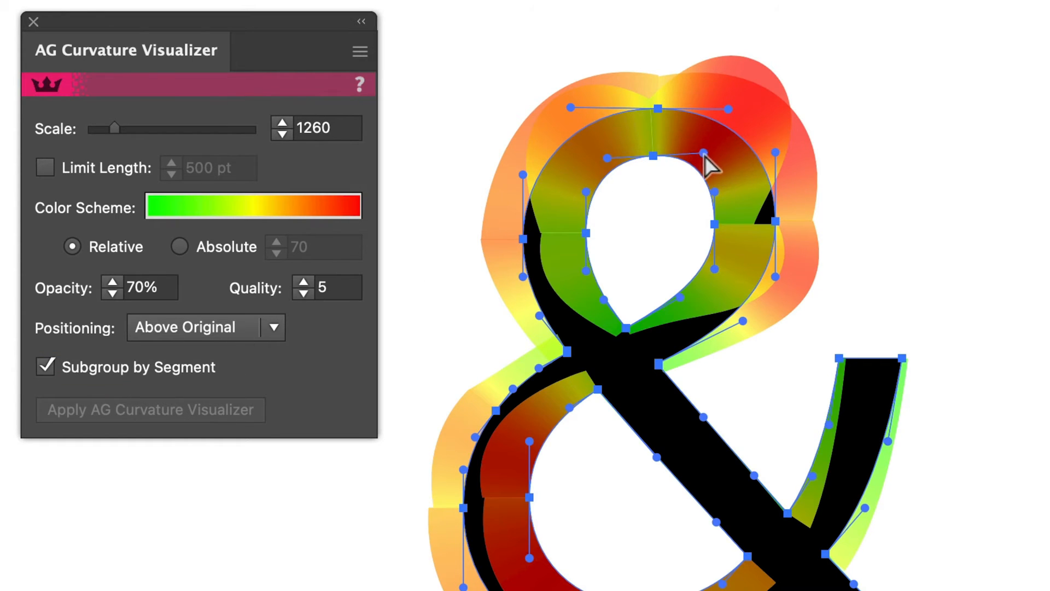
{"action": "mouse_move", "coordinate": [704, 154]}
{"action": "left_mouse_down"}
{"action": "mouse_move", "coordinate": [700, 143]}
{"action": "mouse_move", "coordinate": [698, 154]}
{"action": "left_mouse_up"}
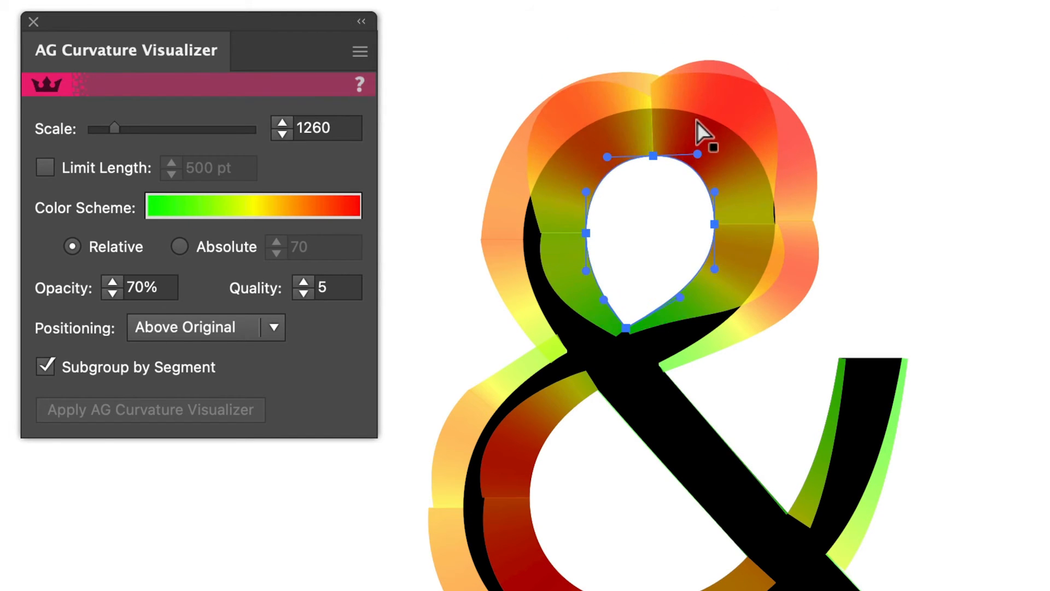
{"action": "left_click", "coordinate": [711, 109]}
{"action": "mouse_move", "coordinate": [728, 109]}
{"action": "left_mouse_down"}
{"action": "mouse_move", "coordinate": [724, 92]}
{"action": "mouse_move", "coordinate": [723, 108]}
{"action": "left_mouse_up"}
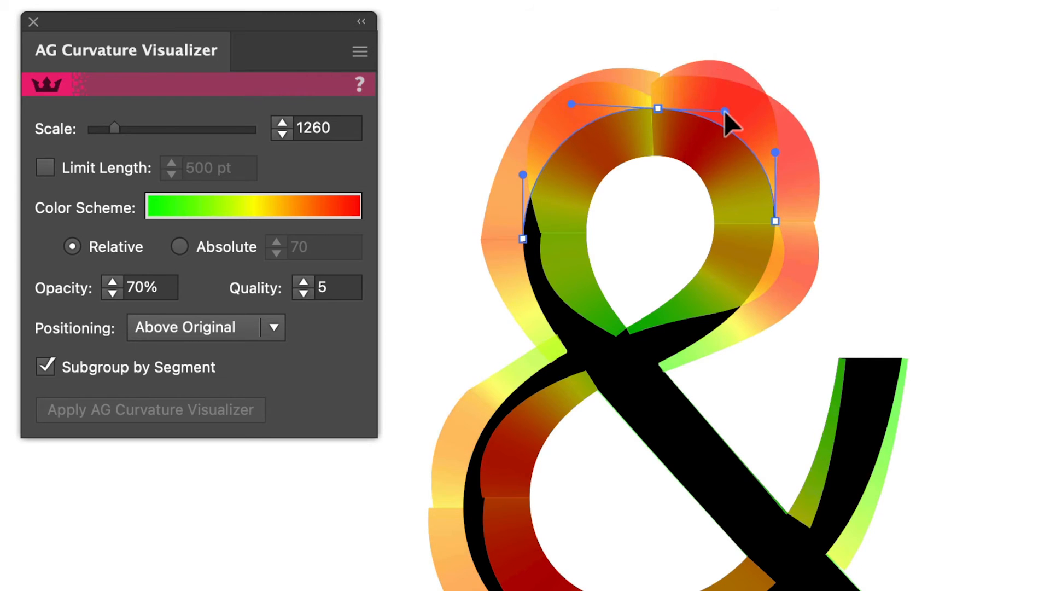
{"action": "left_click", "coordinate": [642, 123]}
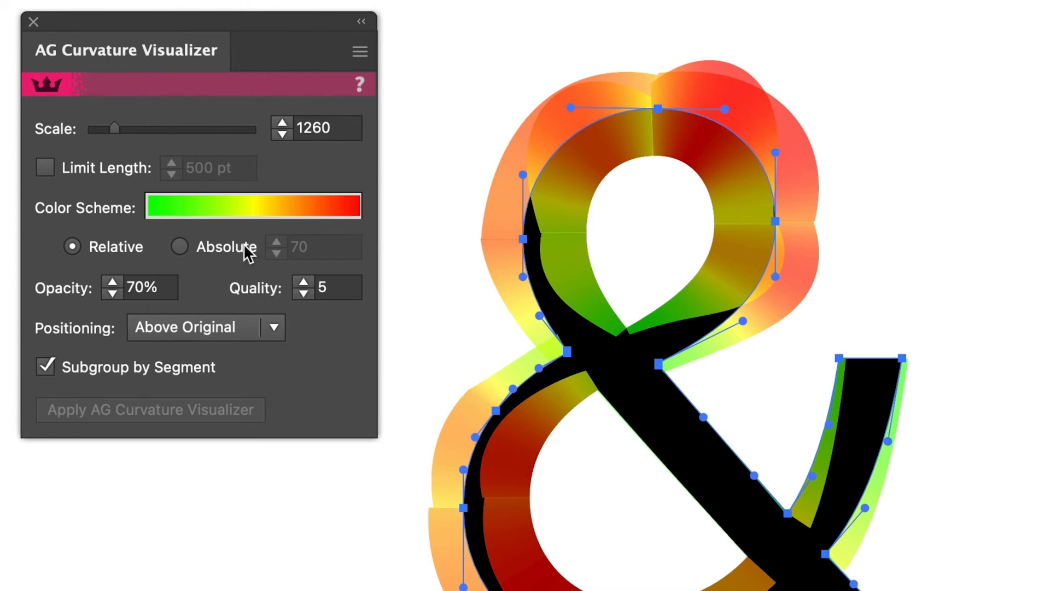
- Toggle Subgroup by Segment off and on for the ampersand to compare how its curvature segments overlap
{"action": "left_click", "coordinate": [47, 367]}
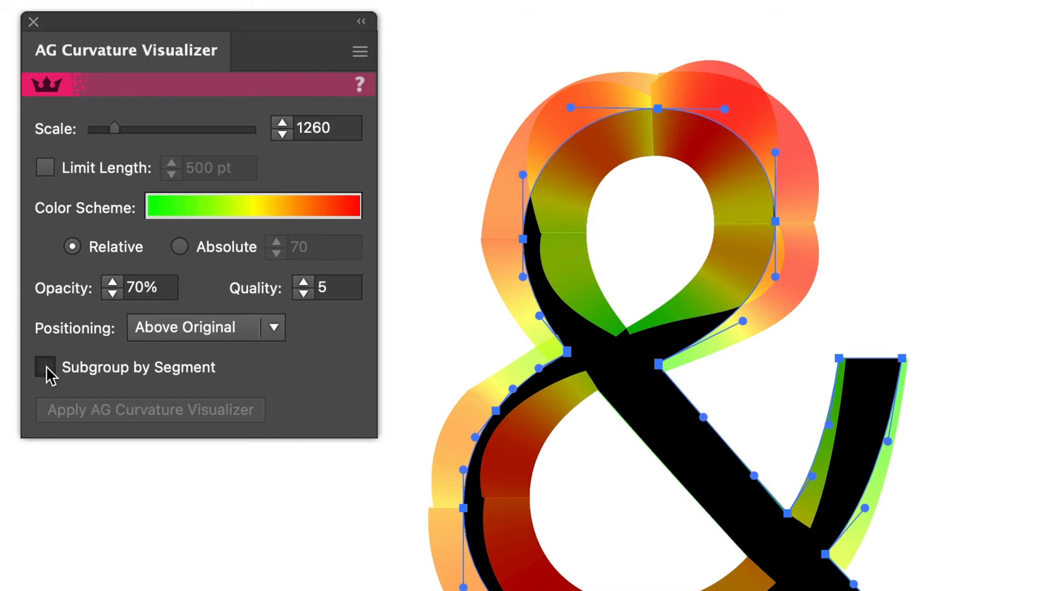
{"action": "left_click", "coordinate": [47, 370]}
{"action": "left_click", "coordinate": [47, 368]}
{"action": "left_click", "coordinate": [47, 368]}
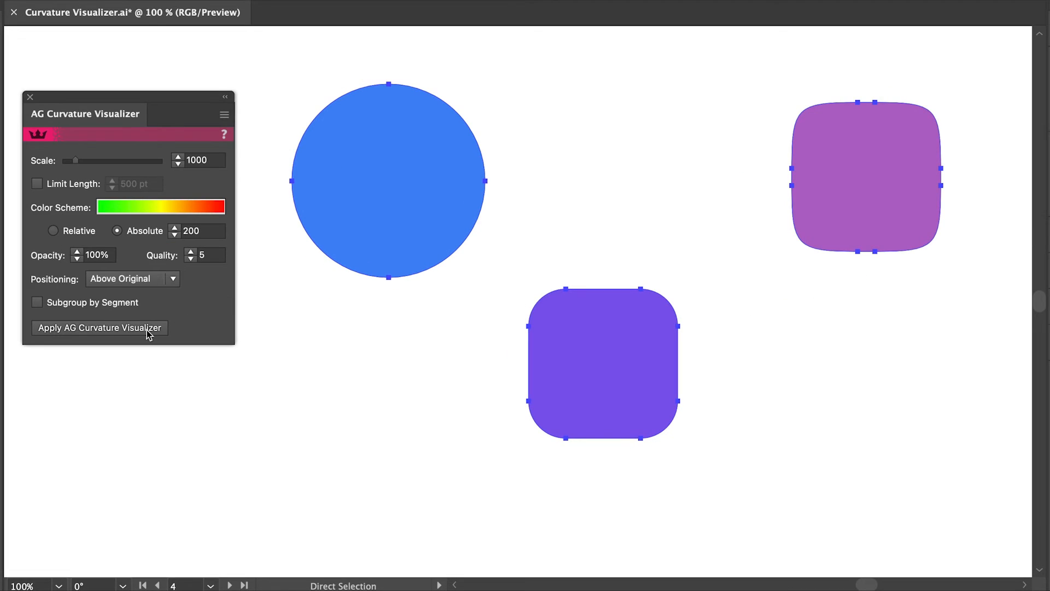
- Apply the AG Curvature Visualizer to the circle and both rounded squares and switch their color scheme to Relative
{"action": "left_click", "coordinate": [148, 328]}
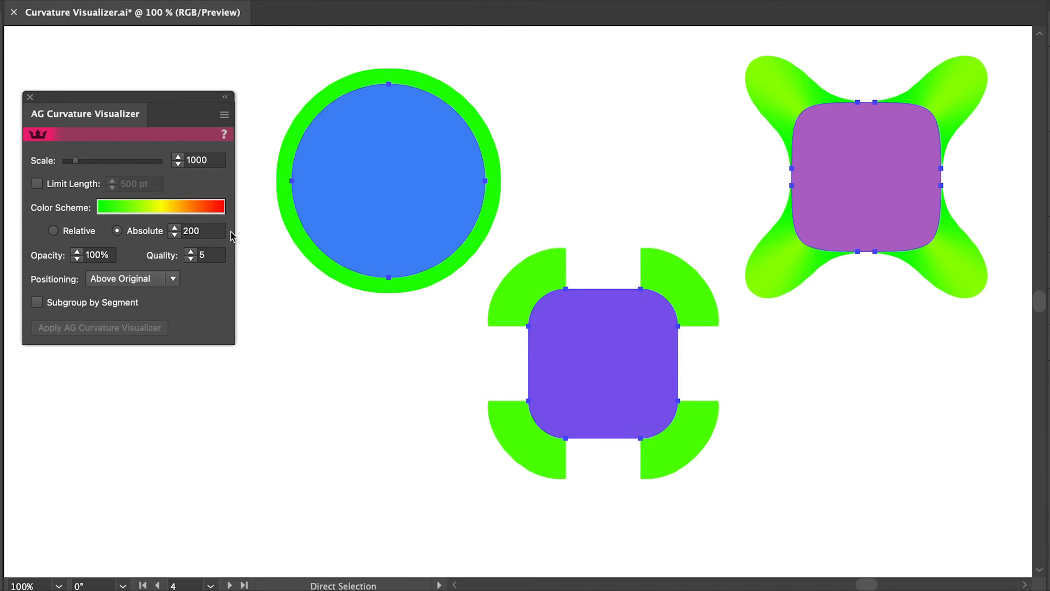
{"action": "left_click", "coordinate": [53, 230]}
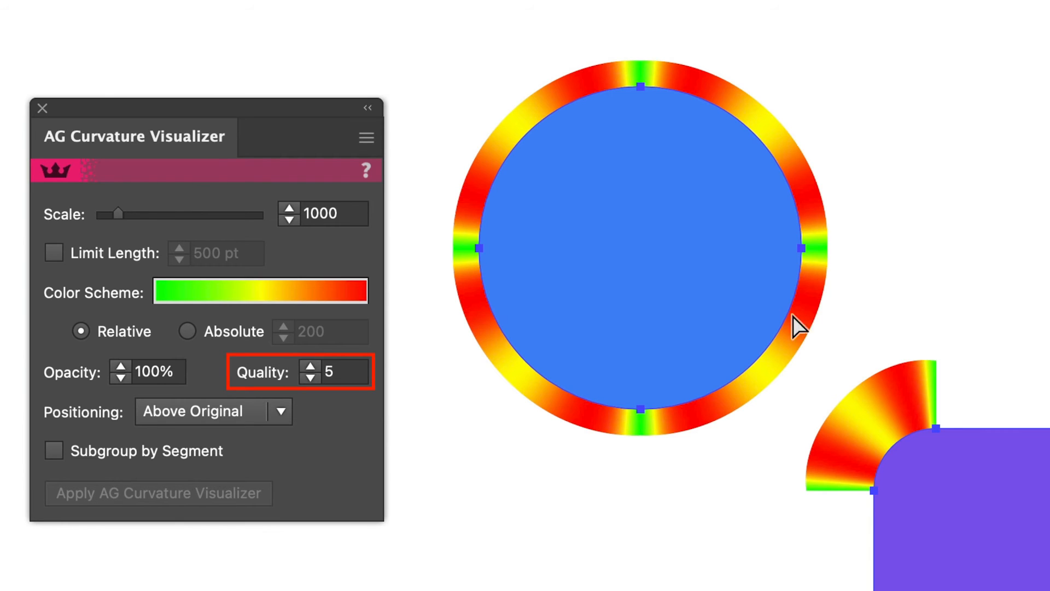
- Set the visualization quality of the selected shapes to 1, compare it with quality 3, and return it to 1
{"action": "left_click", "coordinate": [311, 377]}
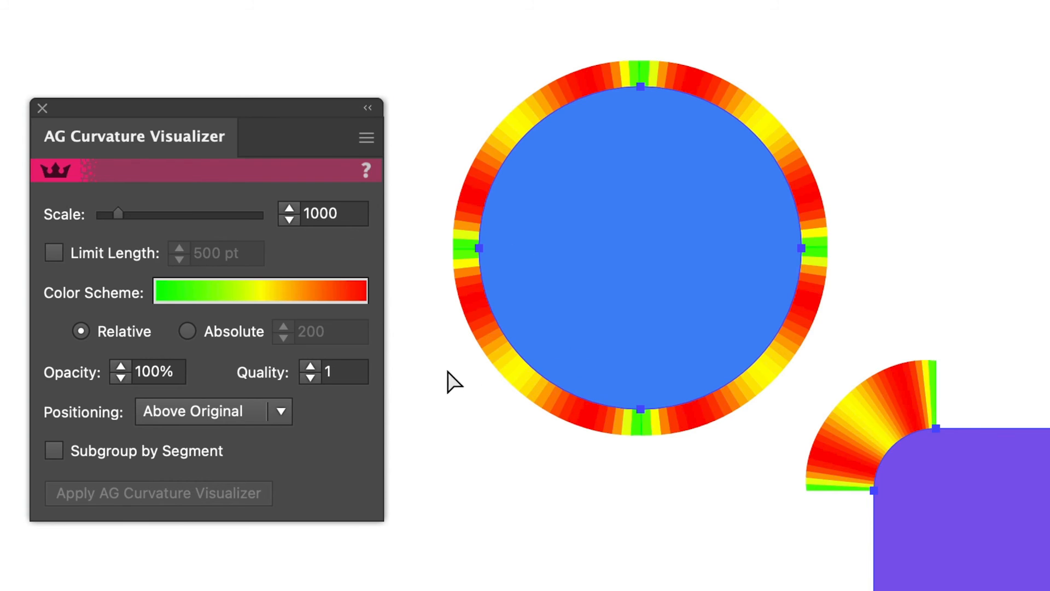
{"action": "left_click", "coordinate": [310, 366]}
{"action": "left_click", "coordinate": [309, 365]}
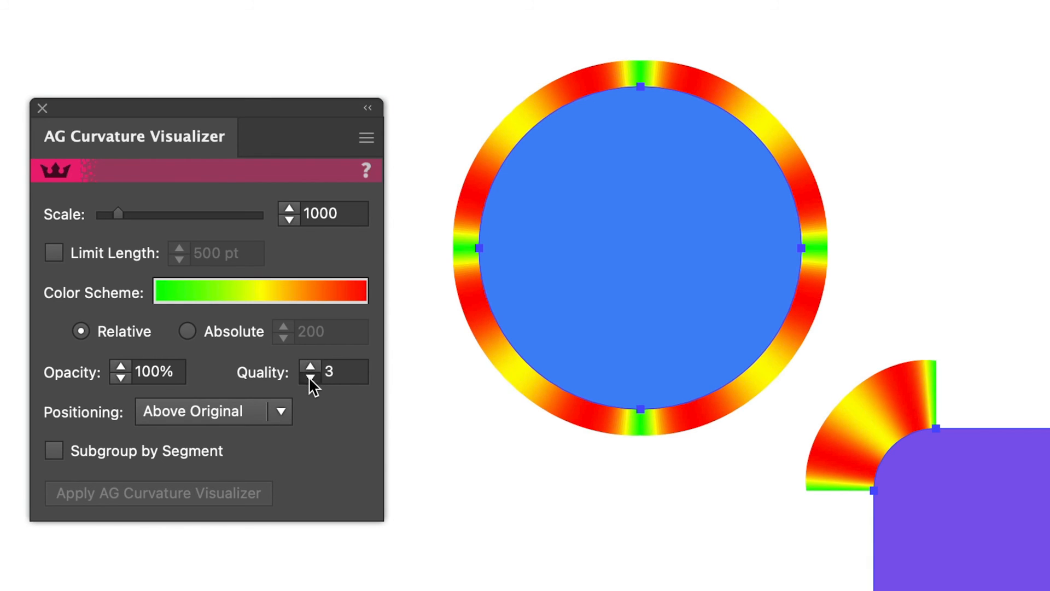
{"action": "left_click", "coordinate": [310, 376]}
{"action": "left_click", "coordinate": [310, 377]}
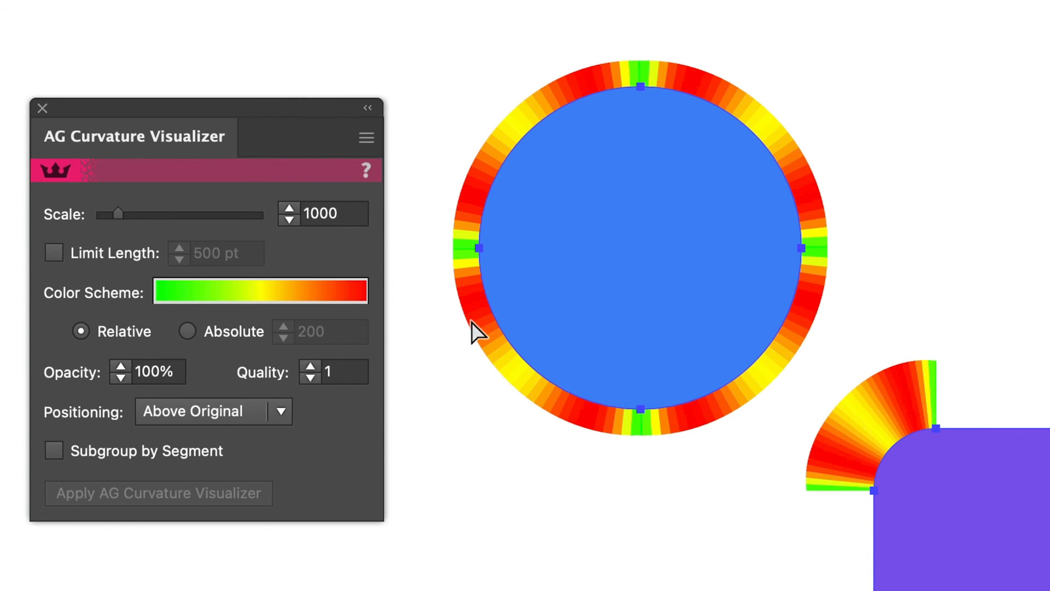
- Remove the AG Curvature Visualizer effects from all selected shapes and undo the removal
{"action": "left_click", "coordinate": [373, 139]}
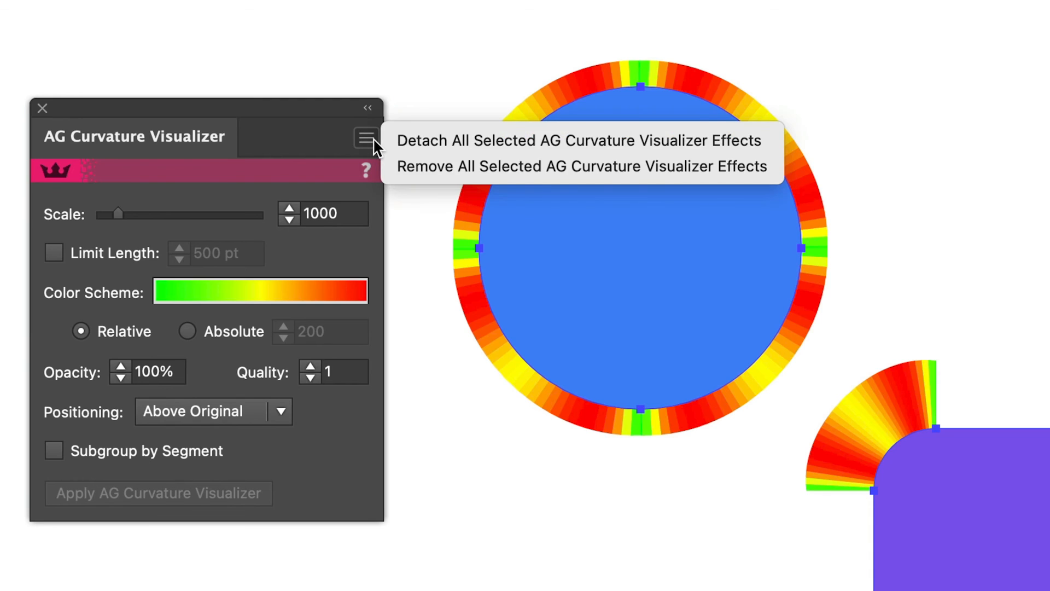
{"action": "left_click", "coordinate": [400, 175]}
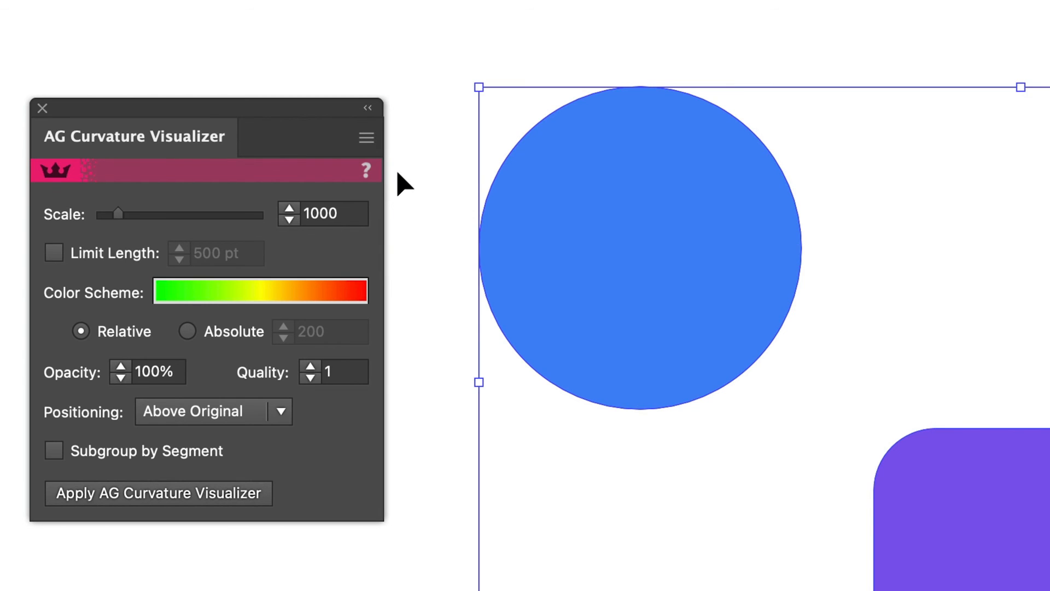
{"action": "key", "text": "super+z"}
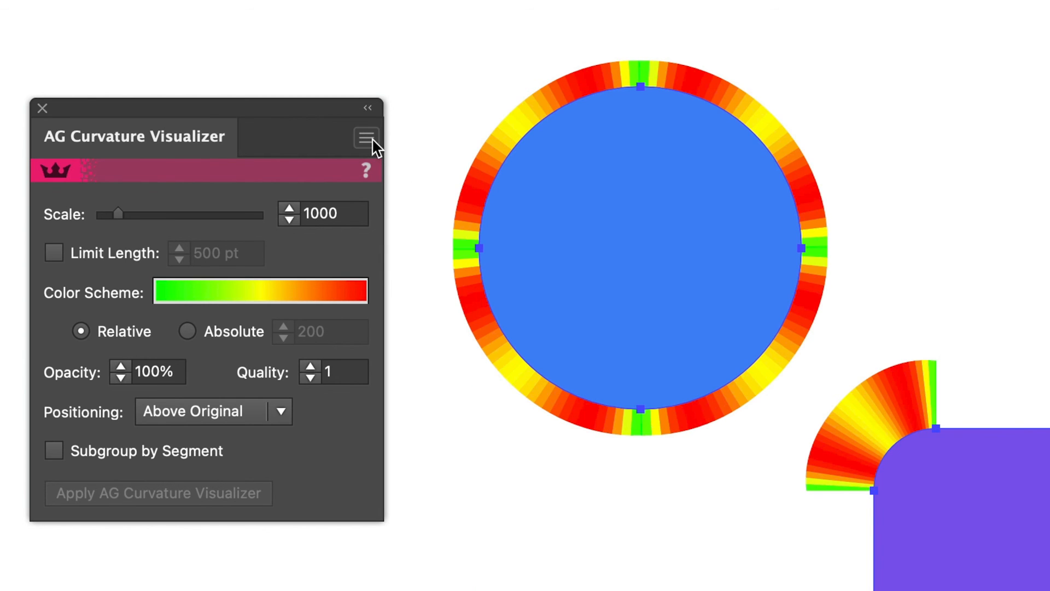
- Detach the selected AG Curvature Visualizer effects, move the detached color artwork diagonally off the shapes, and deselect it
{"action": "left_click", "coordinate": [372, 138]}
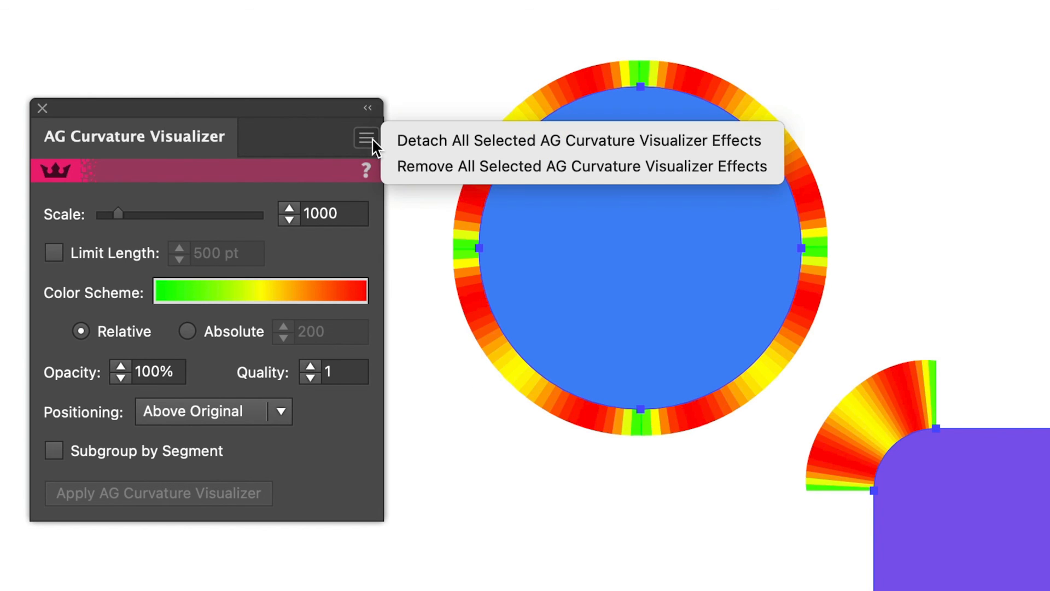
{"action": "left_click", "coordinate": [405, 143]}
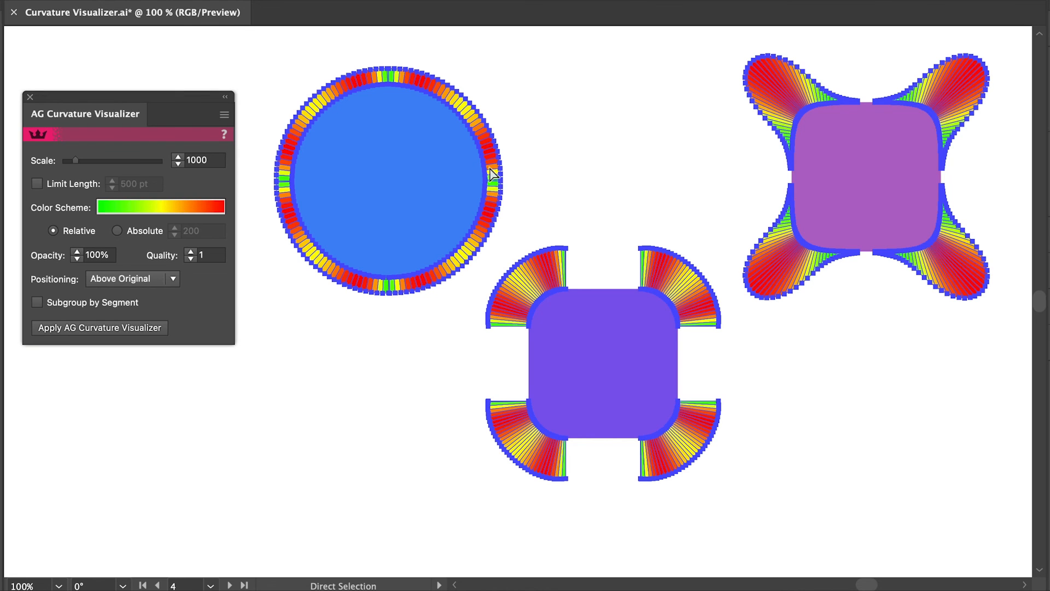
{"action": "left_click_drag", "start_coordinate": [495, 184], "coordinate": [533, 225]}
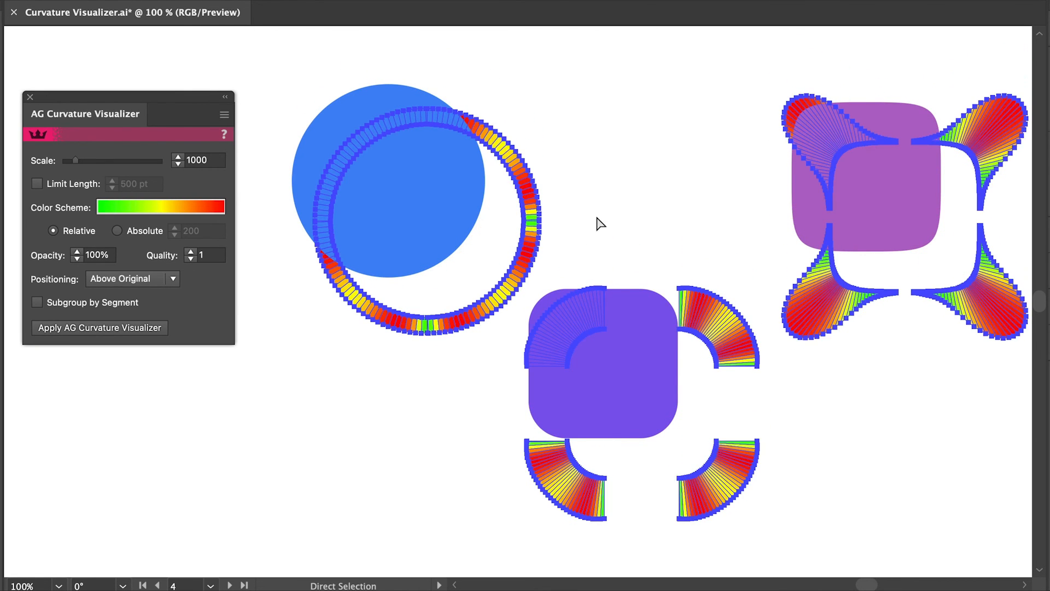
{"action": "left_click", "coordinate": [624, 223]}
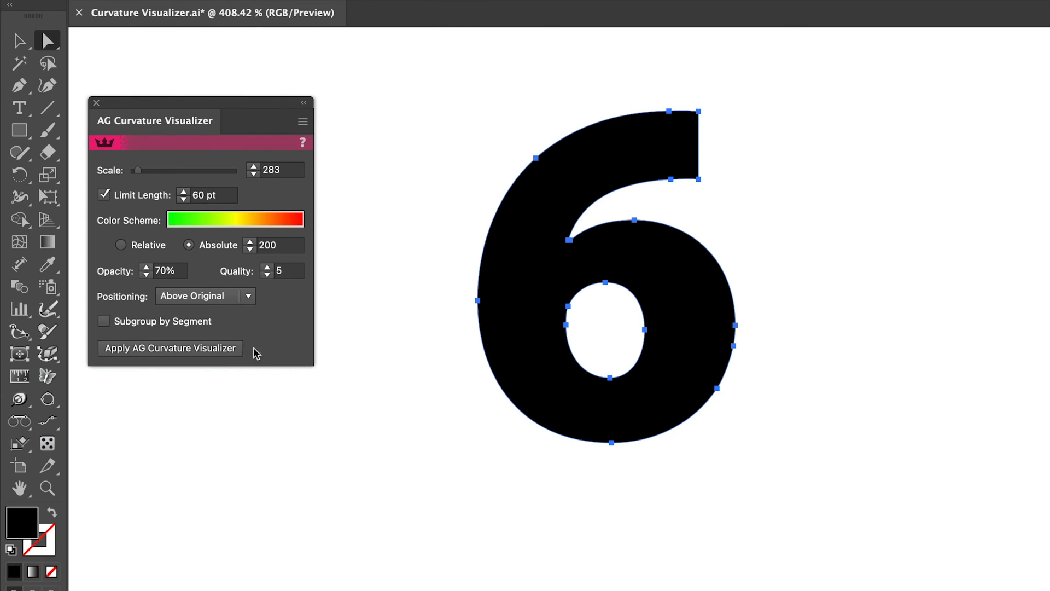
- Apply the AG Curvature Visualizer to the 6 and brush over the uneven points on its counter, lower-right curve and upper edge
{"action": "left_click", "coordinate": [232, 351]}
{"action": "mouse_move", "coordinate": [48, 354]}
{"action": "left_mouse_down"}
{"action": "mouse_move", "coordinate": [96, 399]}
{"action": "mouse_move", "coordinate": [96, 377]}
{"action": "mouse_move", "coordinate": [98, 399]}
{"action": "left_mouse_up"}
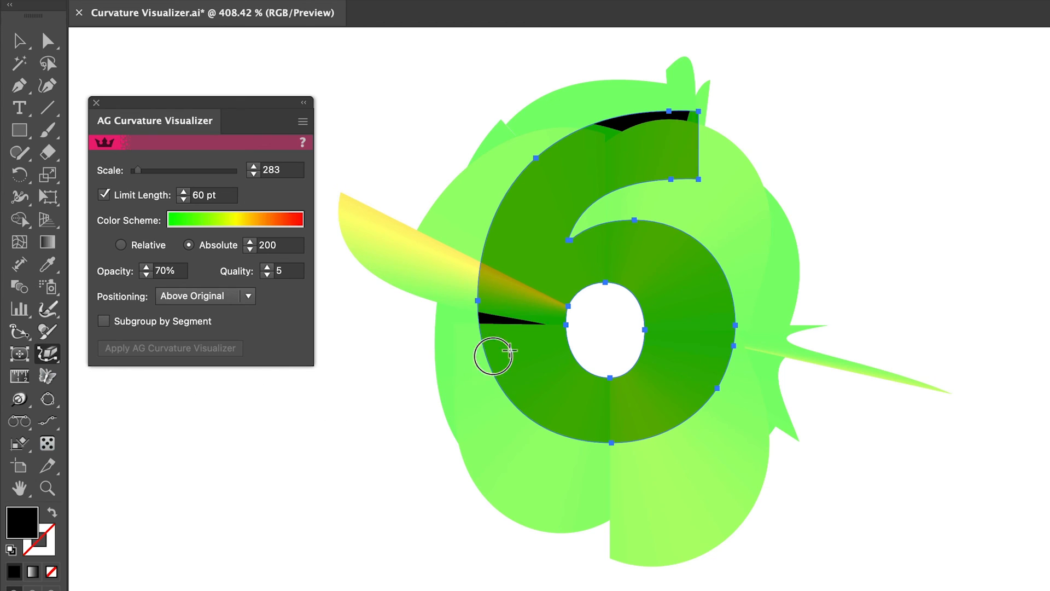
{"action": "left_click", "coordinate": [567, 301]}
{"action": "mouse_move", "coordinate": [692, 352]}
{"action": "left_mouse_down"}
{"action": "mouse_move", "coordinate": [724, 353]}
{"action": "mouse_move", "coordinate": [708, 387]}
{"action": "left_mouse_up"}
{"action": "left_click_drag", "start_coordinate": [654, 129], "coordinate": [663, 110]}
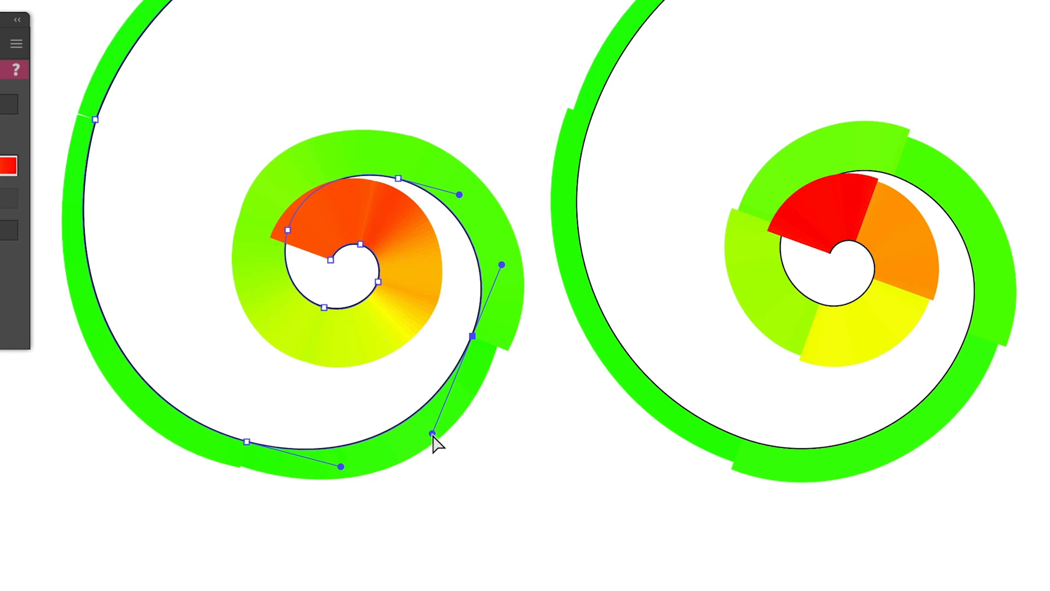
- Adjust the handles at the left spiral's lower-right anchor and at the blue wave's crest to even out their curvature
{"action": "left_click_drag", "start_coordinate": [432, 432], "coordinate": [441, 418]}
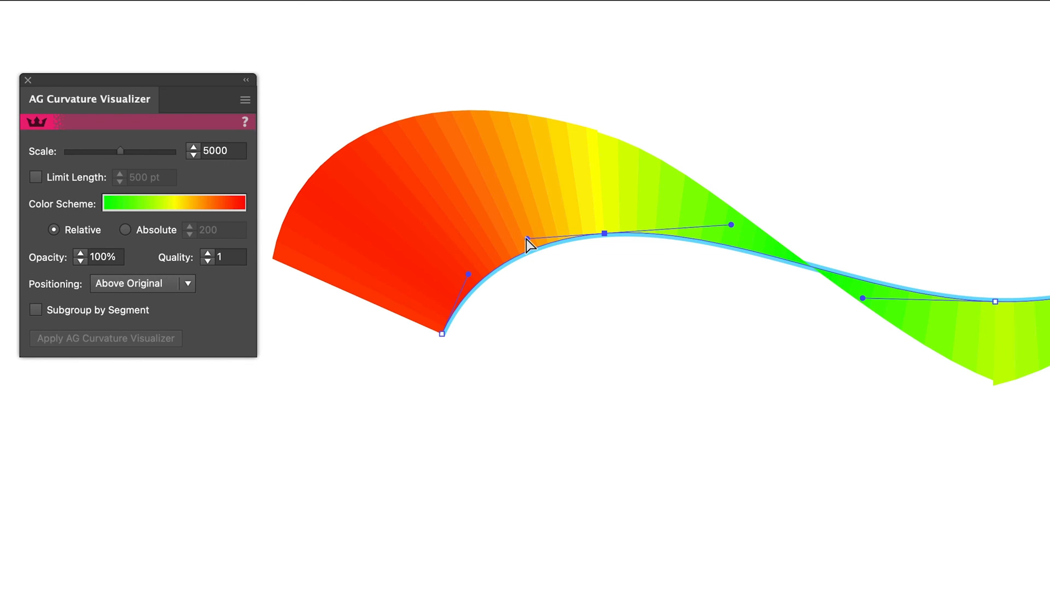
{"action": "mouse_move", "coordinate": [527, 239]}
{"action": "left_mouse_down"}
{"action": "mouse_move", "coordinate": [550, 239]}
{"action": "mouse_move", "coordinate": [526, 243]}
{"action": "left_mouse_up"}
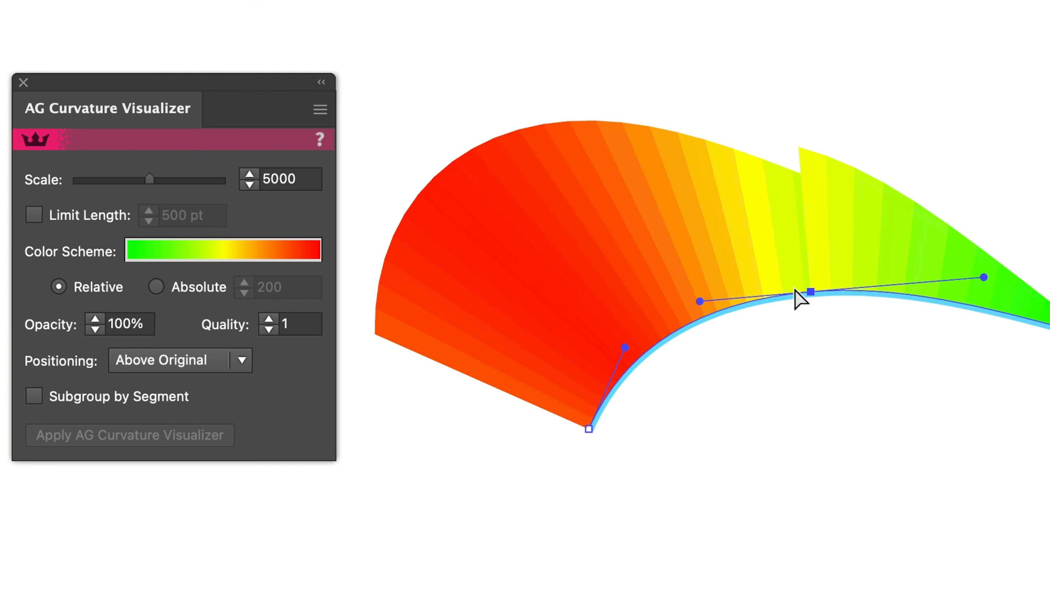
{"action": "mouse_move", "coordinate": [982, 278]}
{"action": "left_mouse_down"}
{"action": "mouse_move", "coordinate": [973, 277]}
{"action": "mouse_move", "coordinate": [980, 282]}
{"action": "left_mouse_up"}
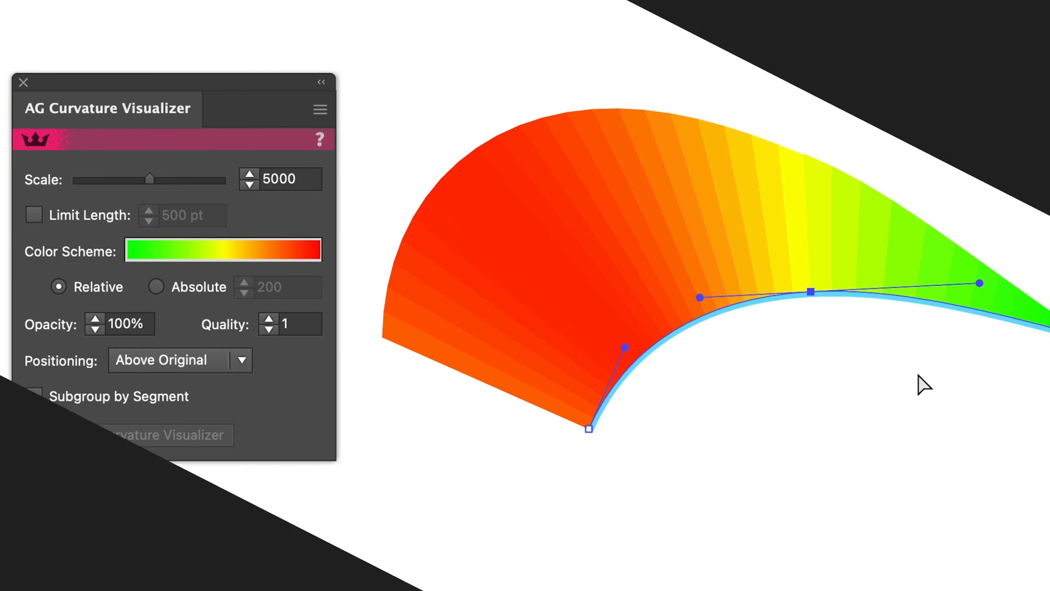